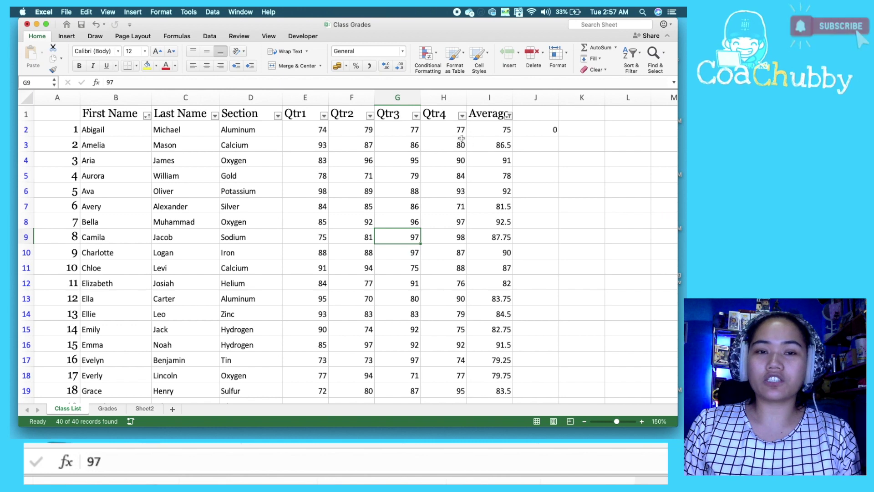
Replace the formula in J2 with =COUNTIF(D:D,"Aluminum") to count the students in the Aluminum section
left_click(532, 125)
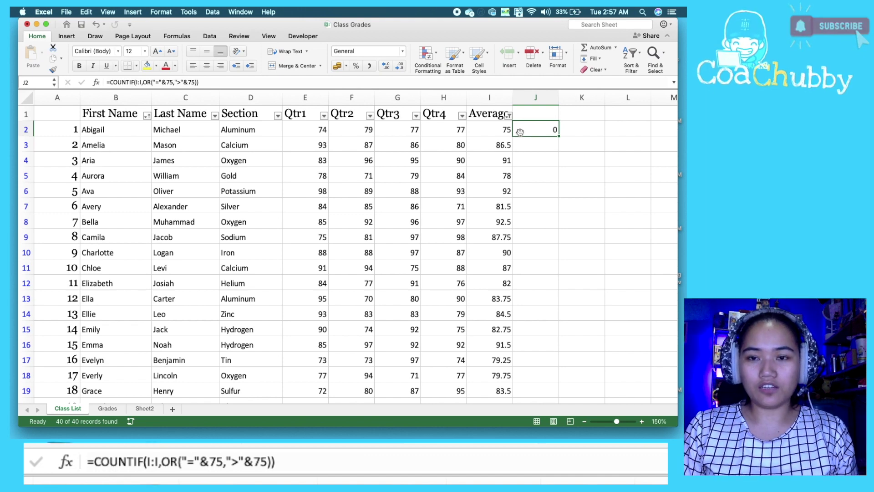
key("super+z")
type("=")
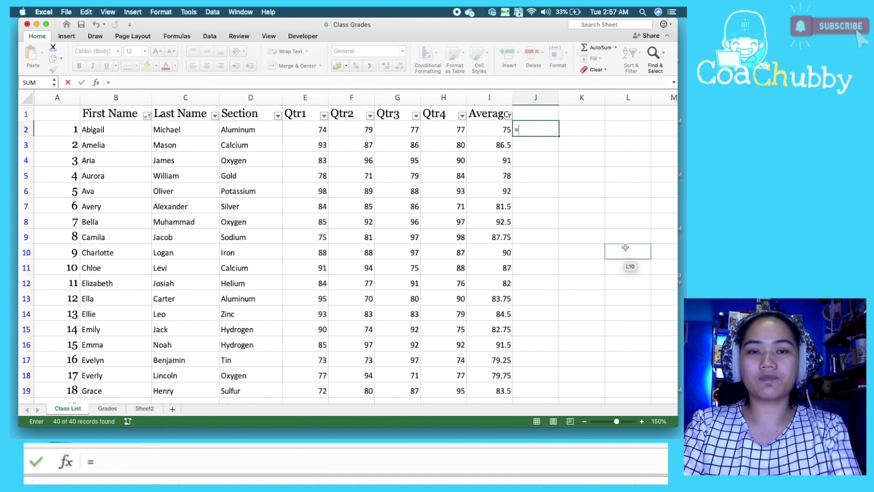
type("COUNTI")
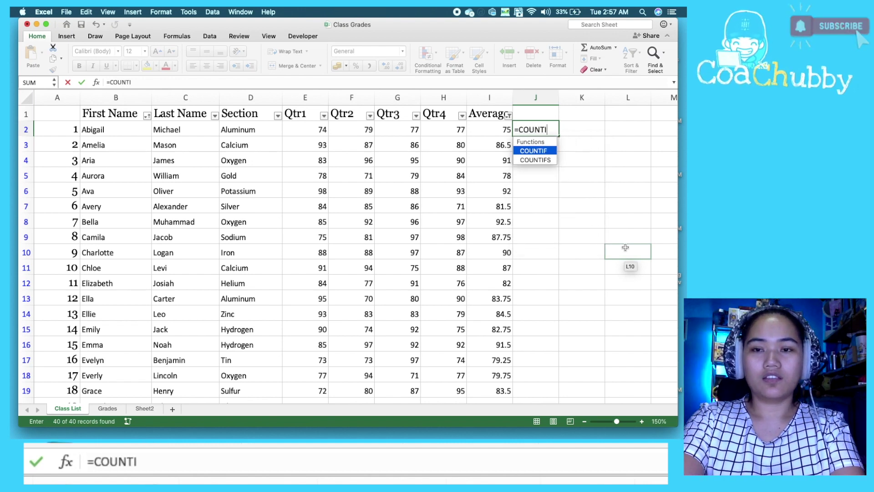
type("F(")
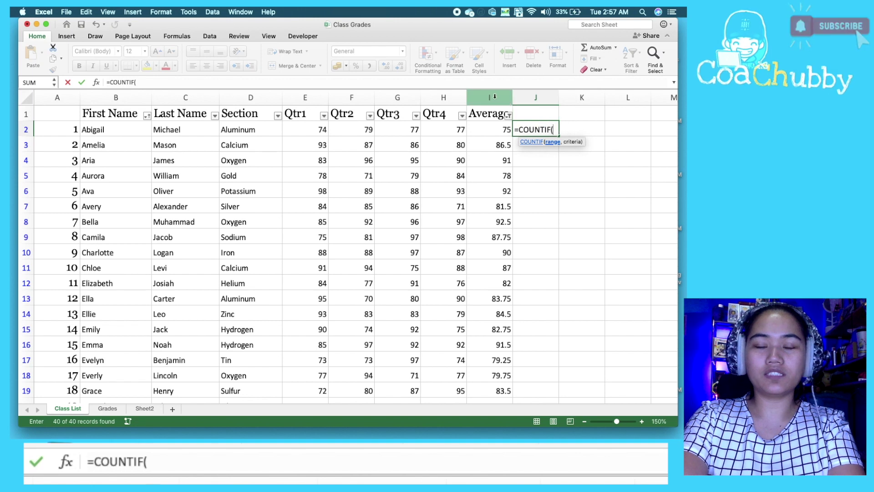
left_click(242, 98)
type(",")
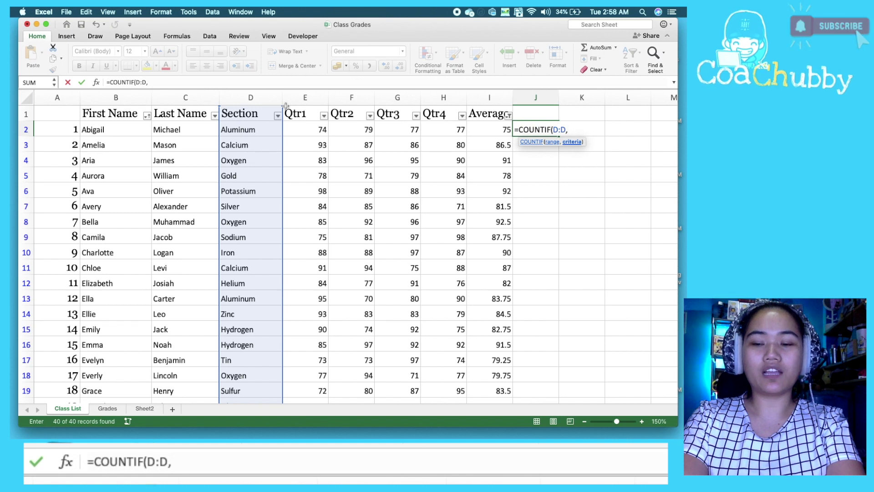
type("\"")
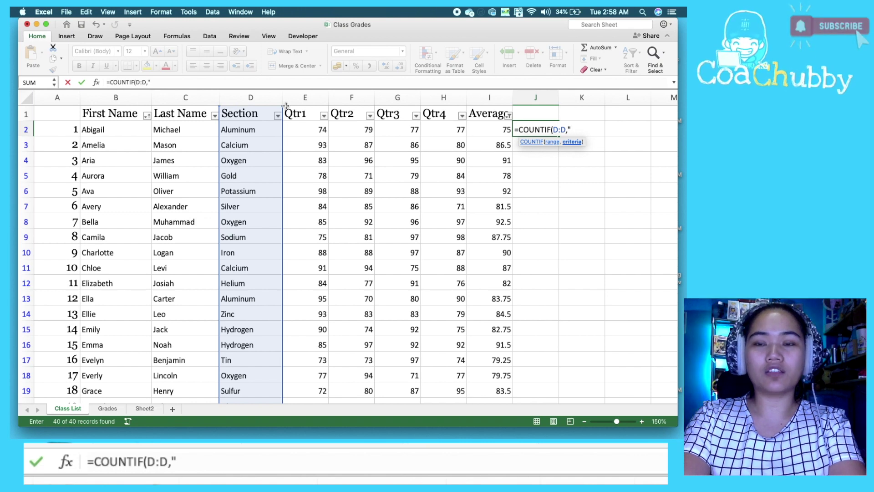
type("A")
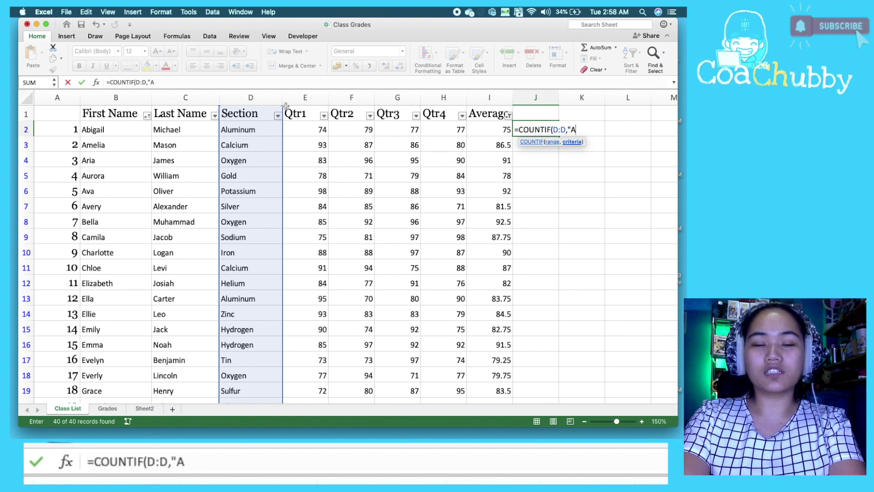
type("l")
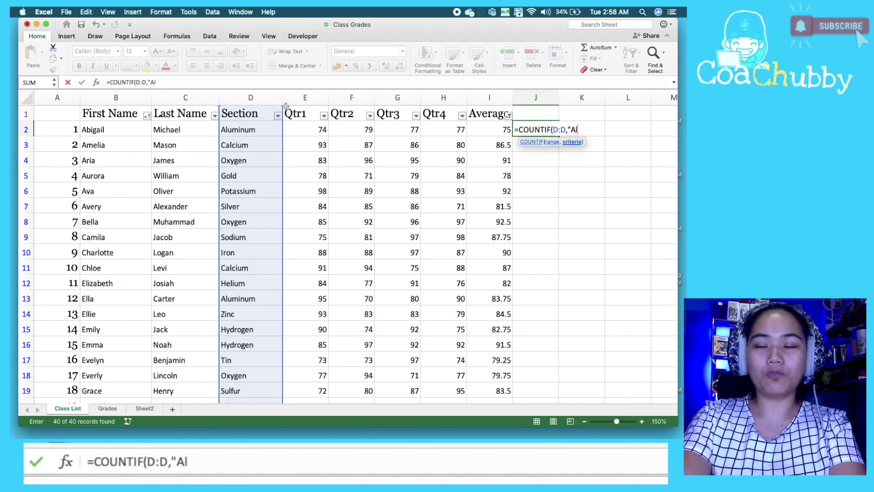
type("umi")
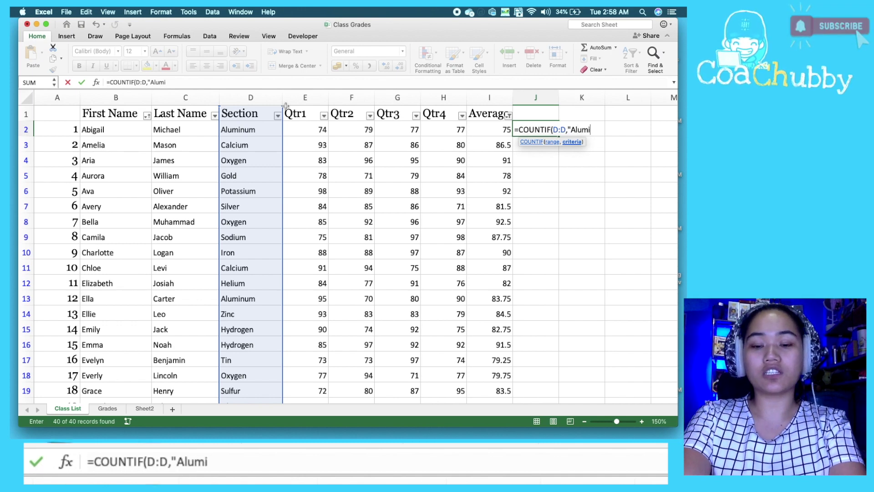
type("num\"")
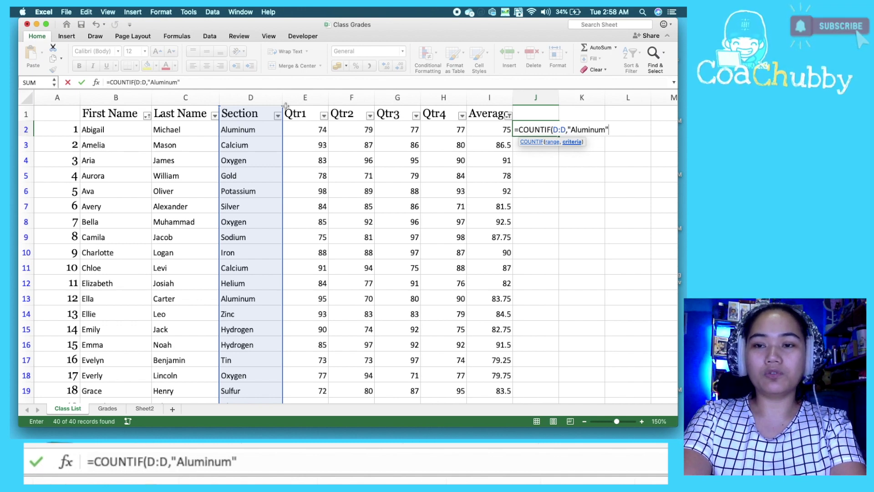
type(")")
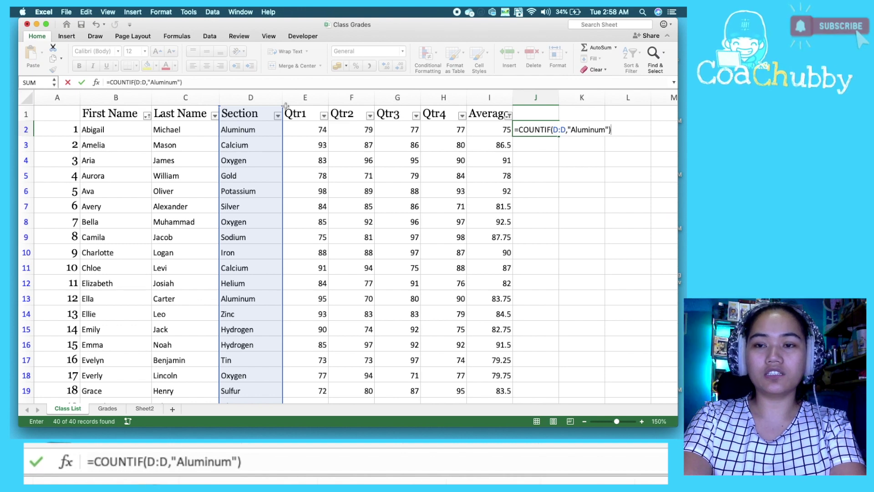
key("Return")
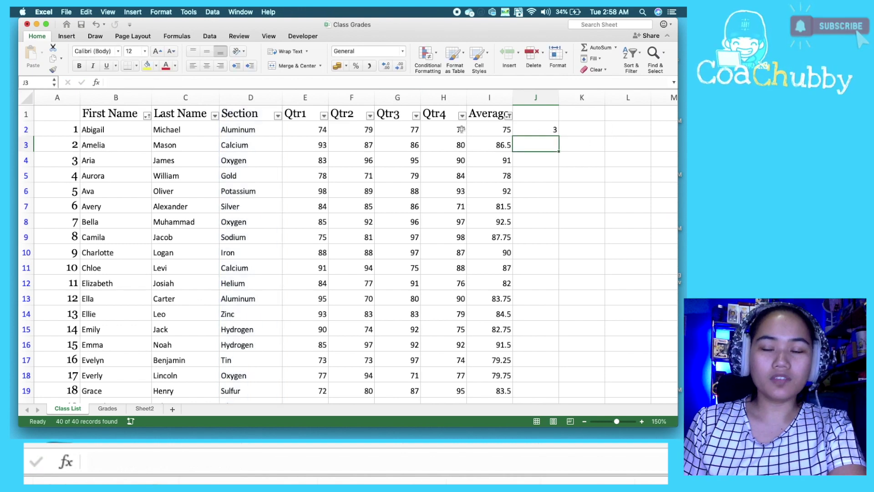
Filter the Section column to show only Aluminum and select the matching section cells to check the count
left_click(277, 116)
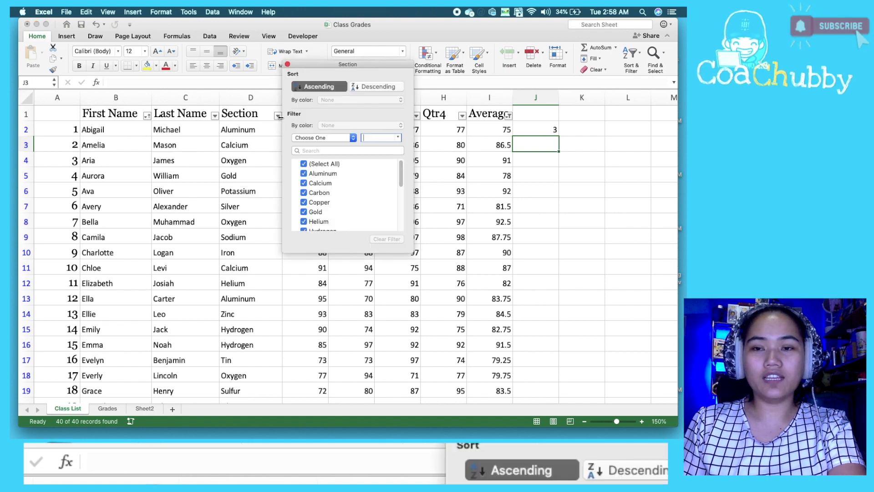
left_click(319, 163)
left_click(318, 173)
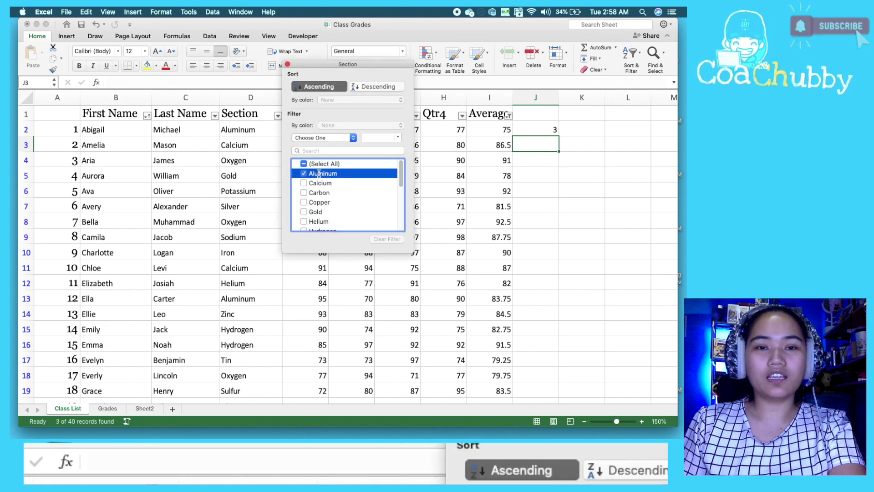
left_click(446, 239)
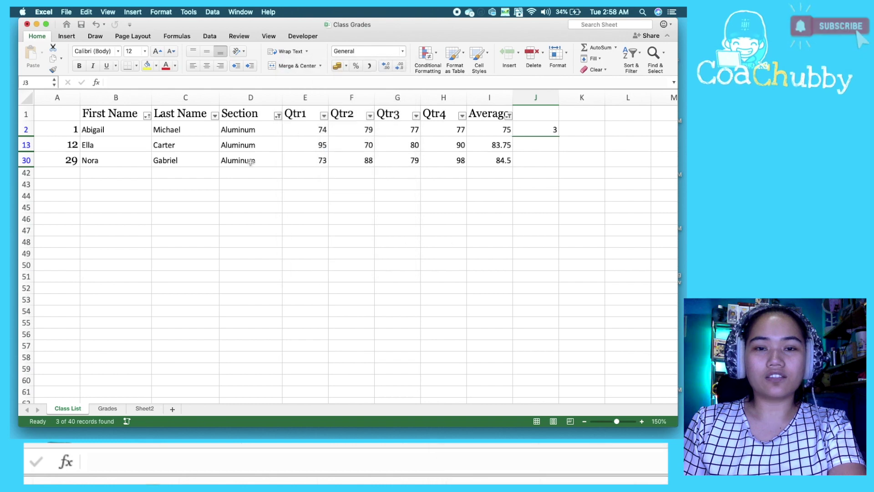
left_click_drag(245, 132, 248, 160)
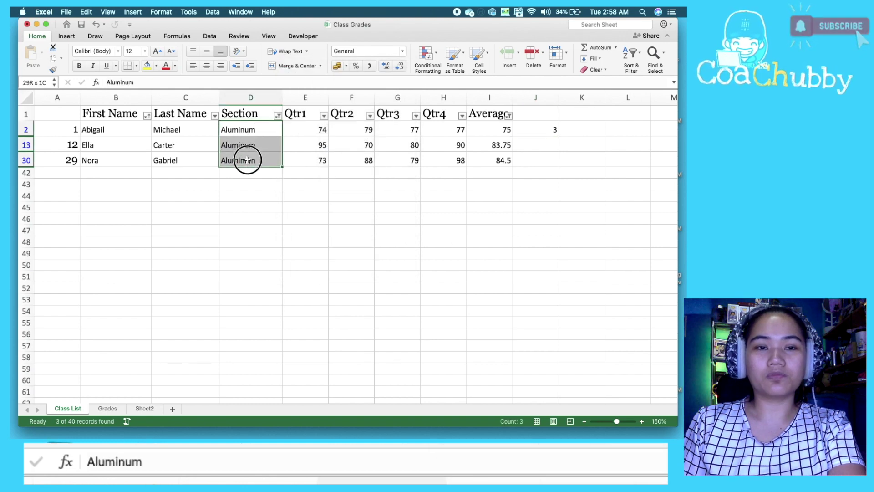
Clear the filter on the Section column
left_click(277, 116)
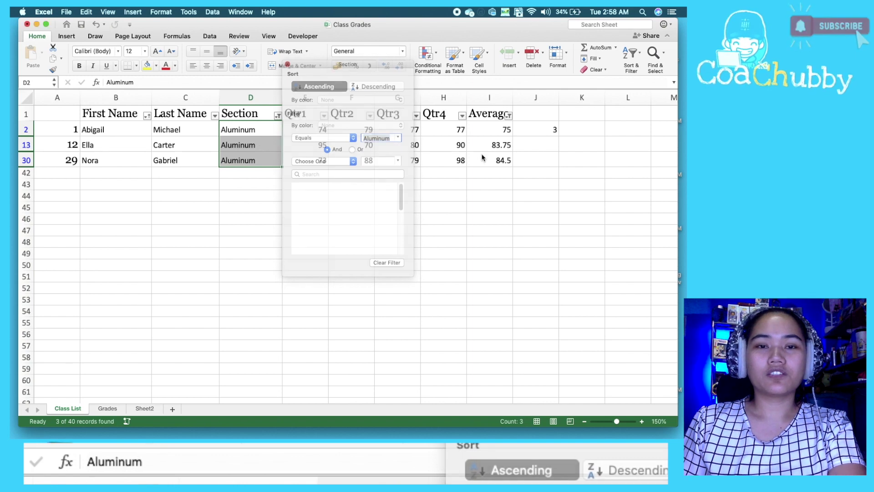
left_click(278, 116)
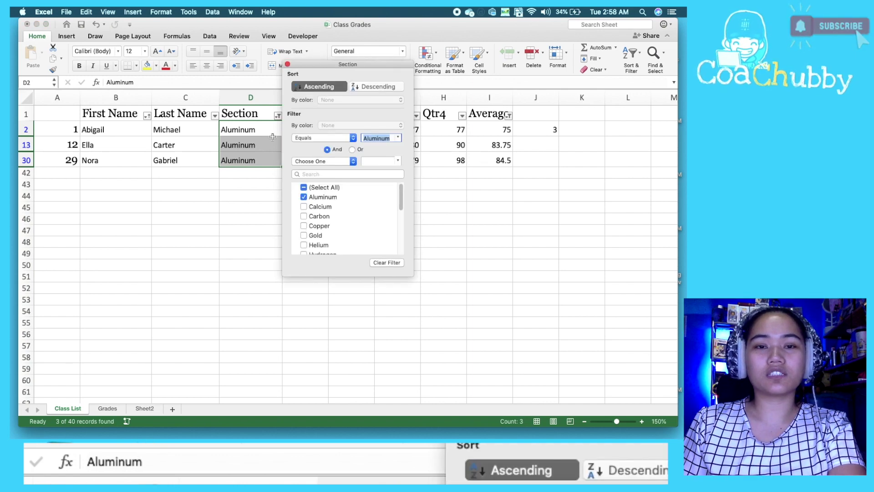
left_click(372, 263)
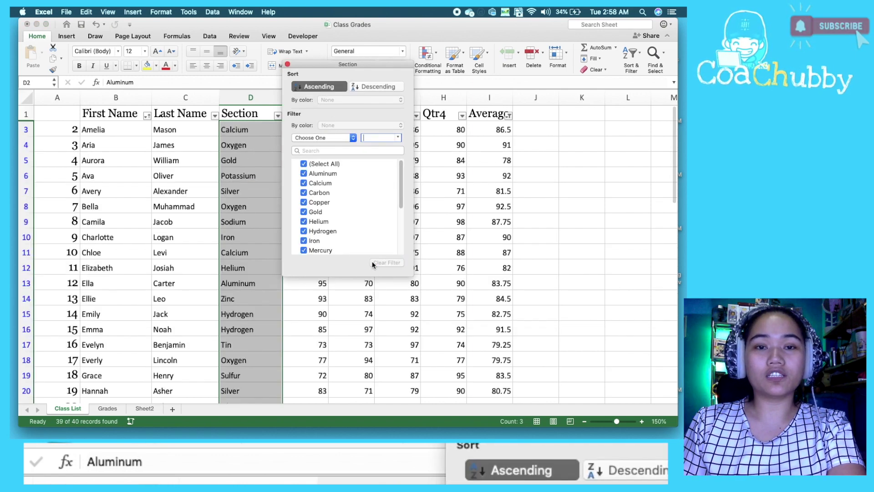
Replace the formula in J2 with =COUNTIF(I:I,">"&75) to count the averages above 75
left_click(541, 132)
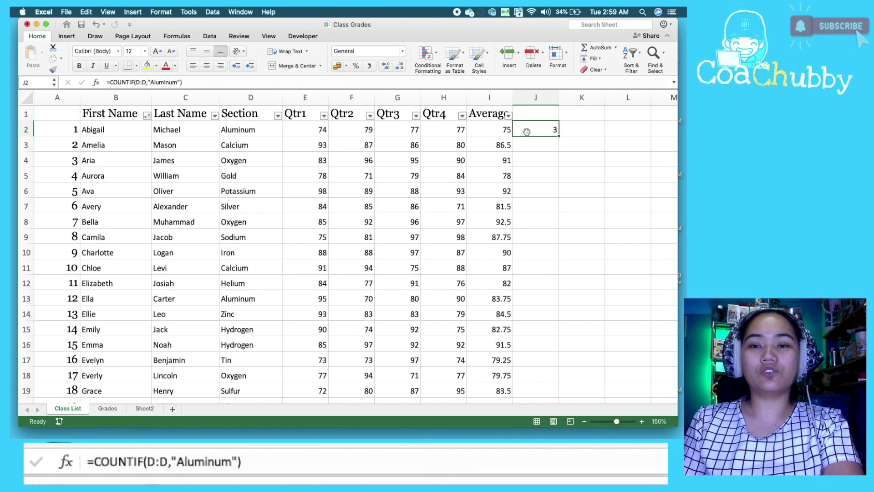
double_click(525, 130)
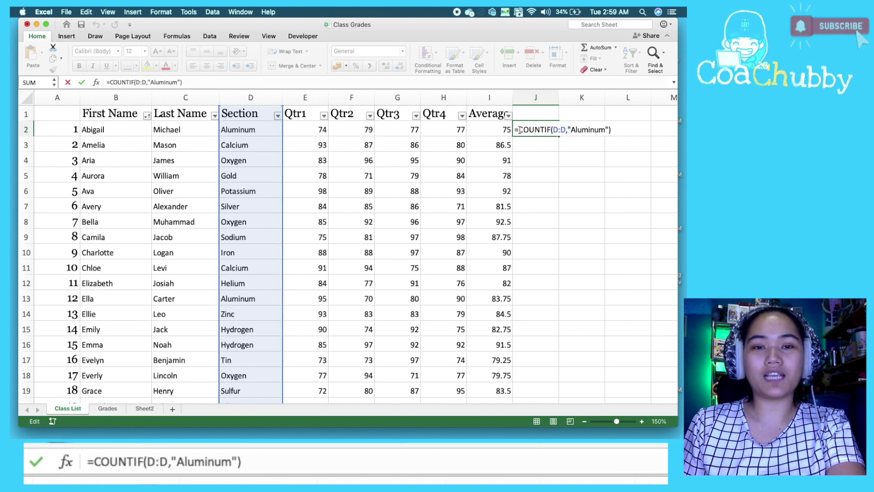
left_click_drag(519, 131, 626, 141)
type("COUNTIF(")
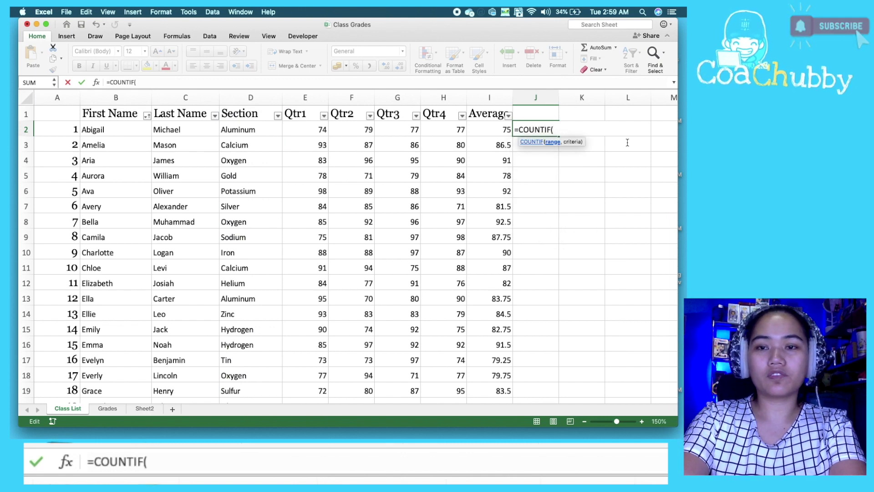
left_click(491, 98)
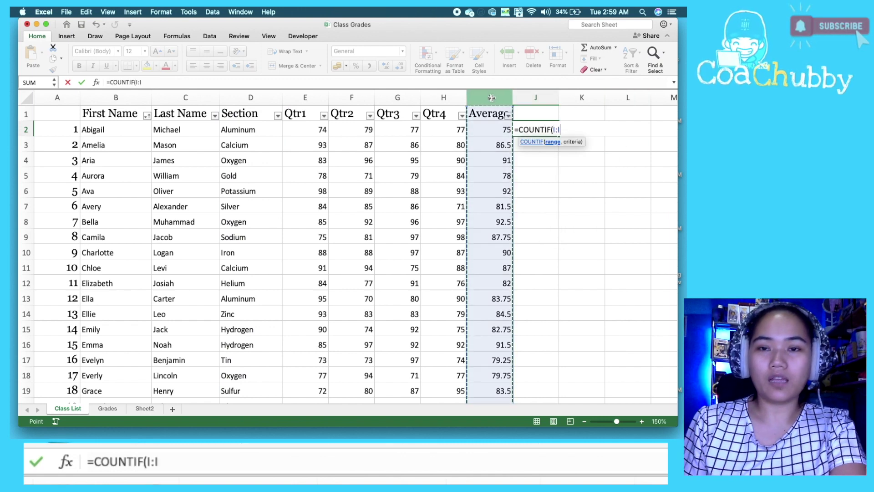
type(",")
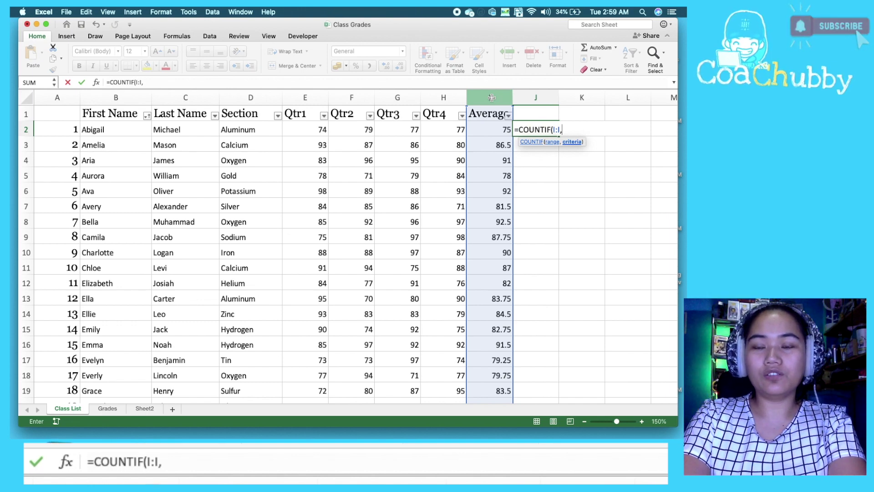
type("\">\"")
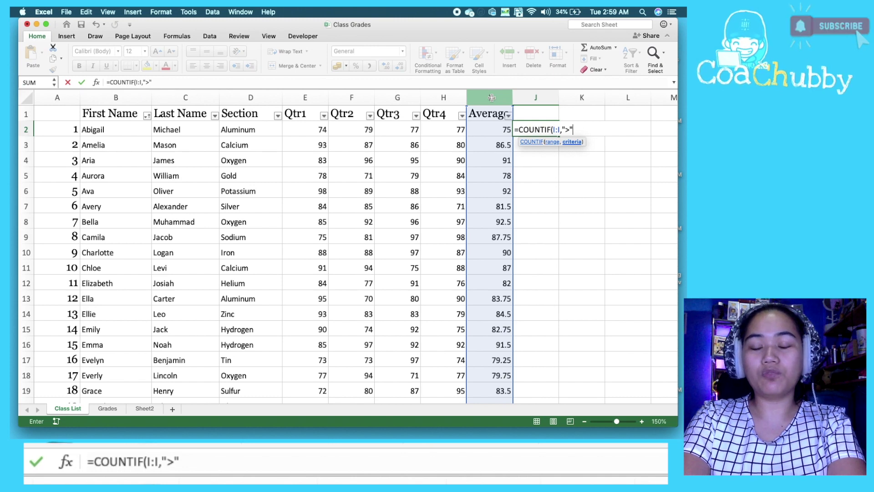
type("&")
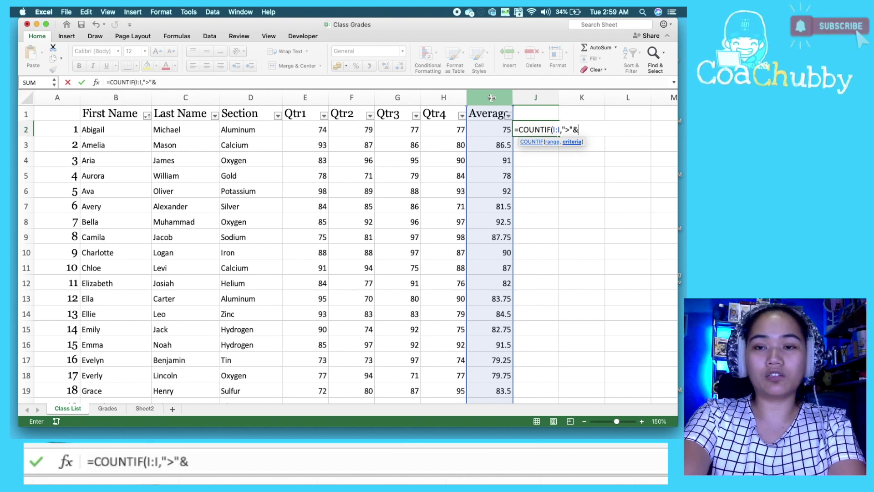
type("76")
key("BackSpace")
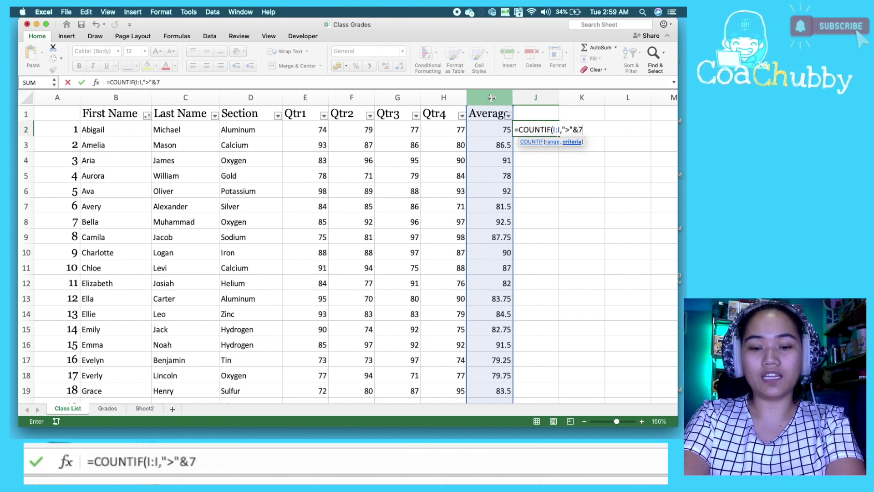
type("5)")
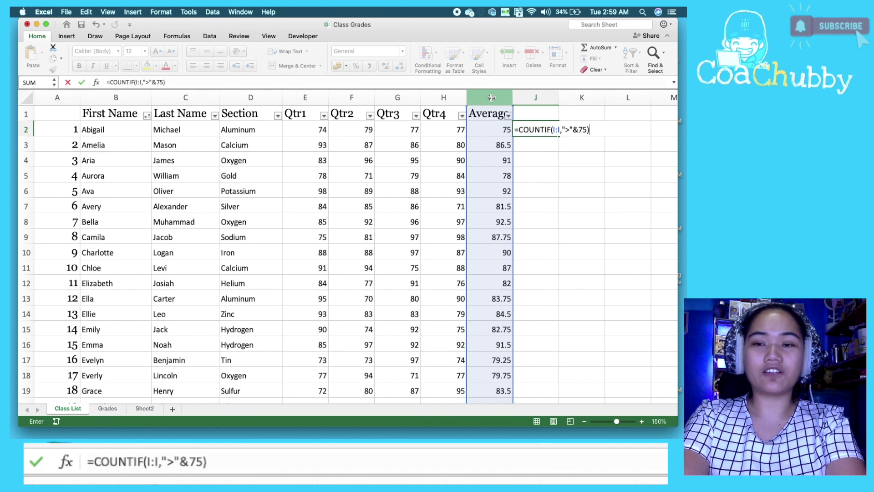
key("Return")
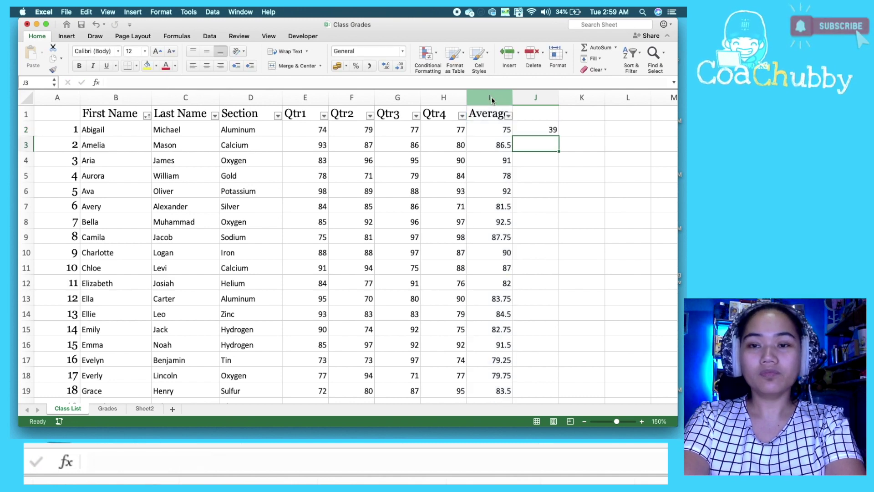
Review the COUNTIF formula in J2 and its highlighted range without changing it
key("Up")
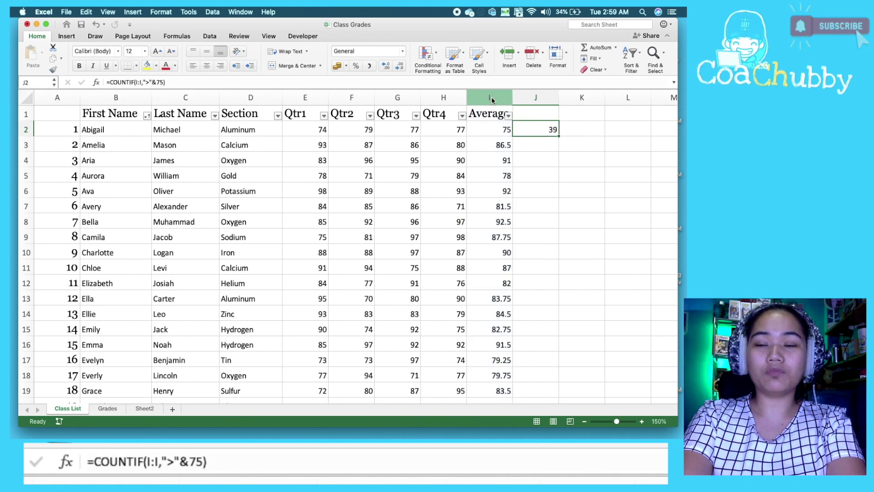
double_click(515, 130)
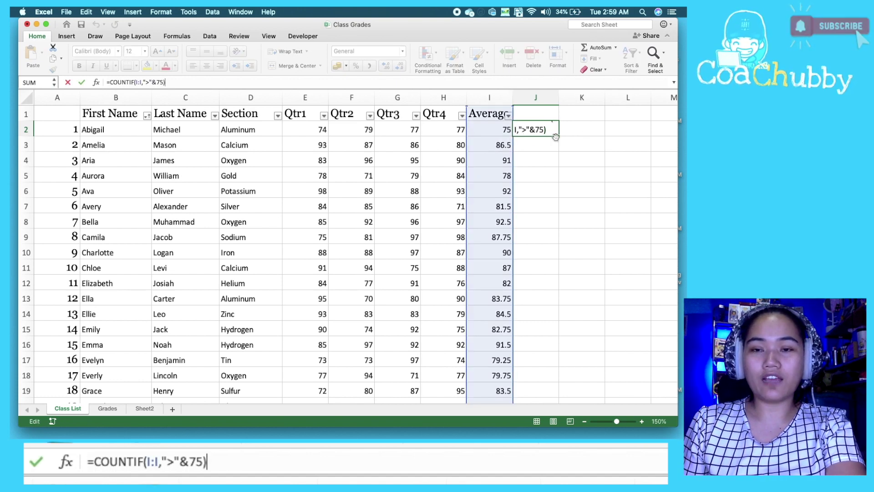
key("Escape")
left_click(543, 134)
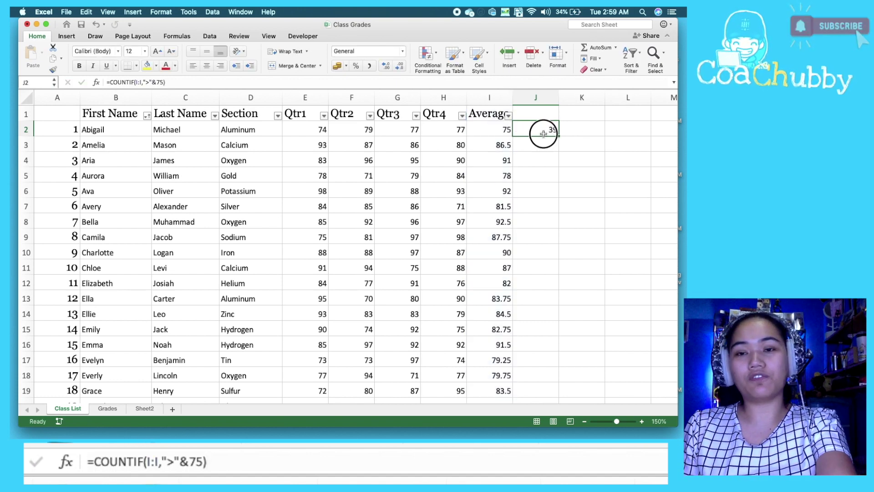
double_click(544, 133)
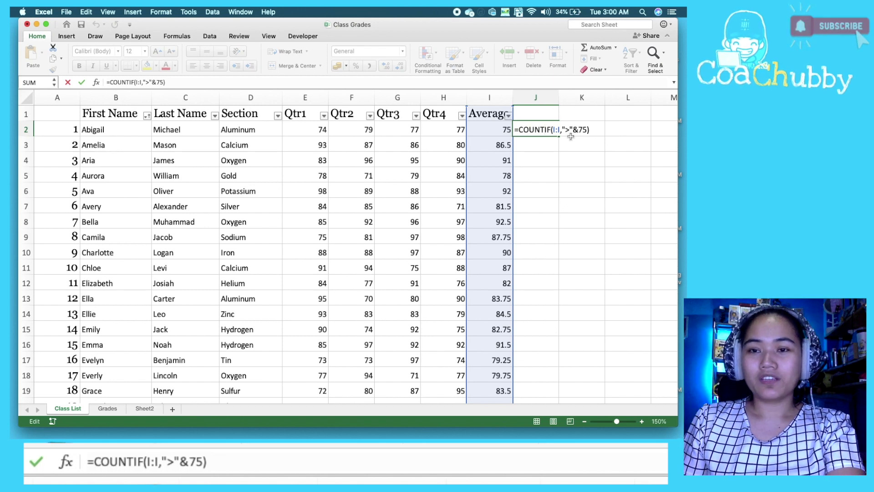
key("Return")
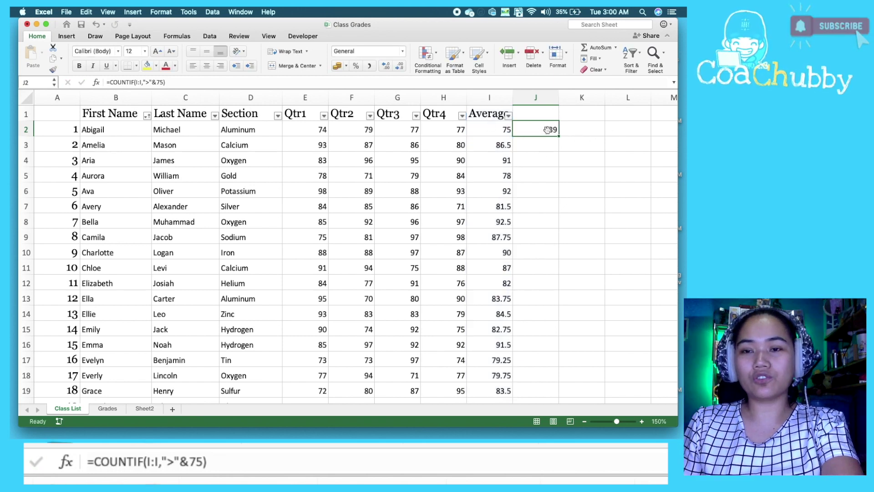
Filter the Average column to show only values greater than or equal to 75
left_click(508, 115)
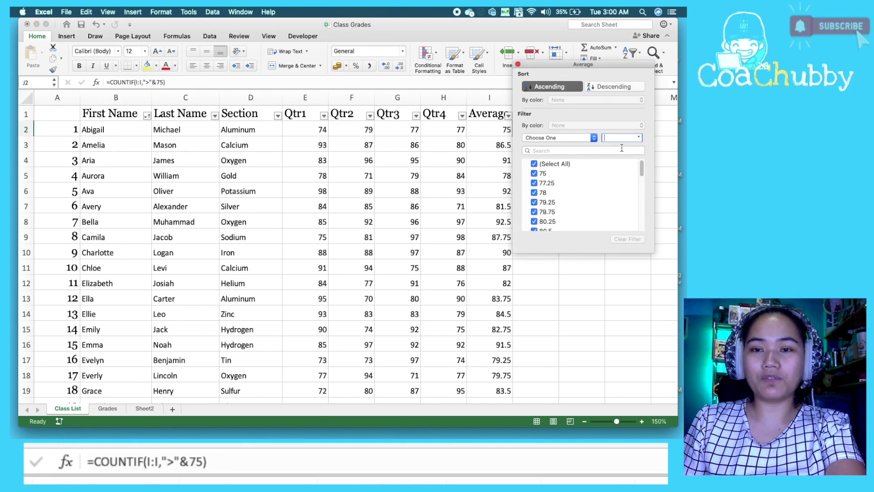
left_click(591, 137)
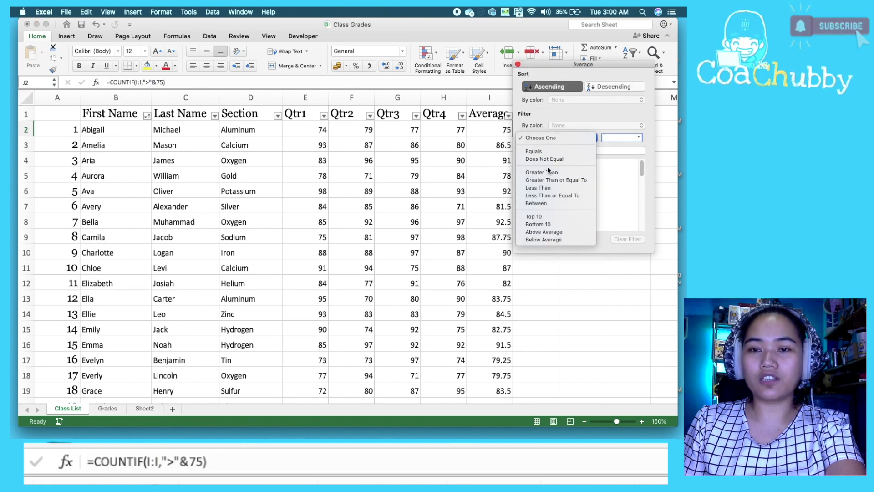
left_click(553, 180)
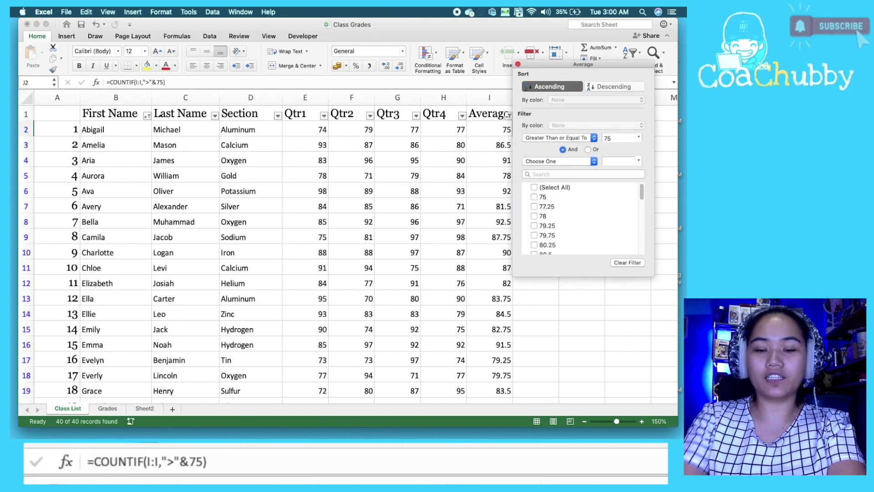
left_click(601, 298)
Select all the filtered averages from I2 down to check their count against the COUNTIF result in J2
left_click(507, 130)
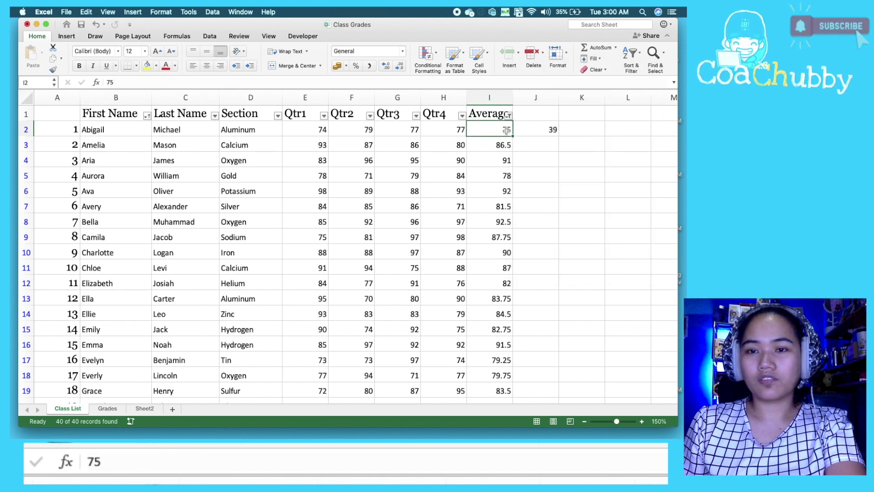
key("ctrl+shift+Down")
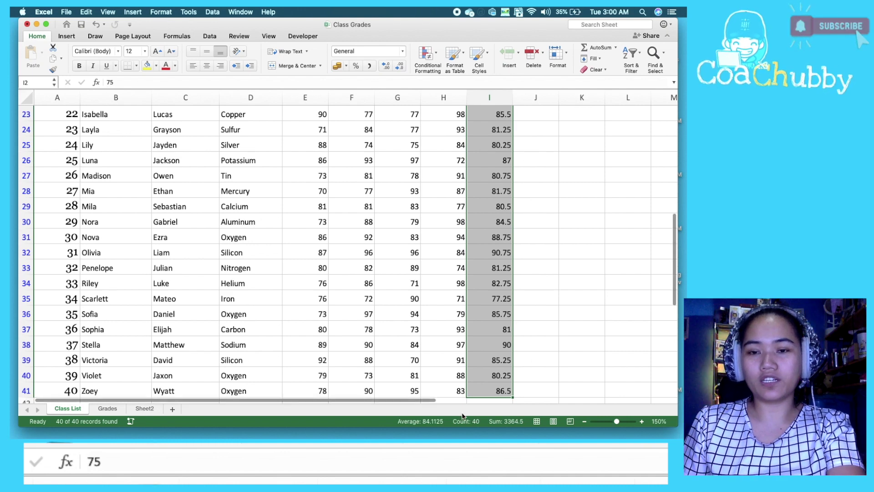
scroll(524, 349, "up", 10)
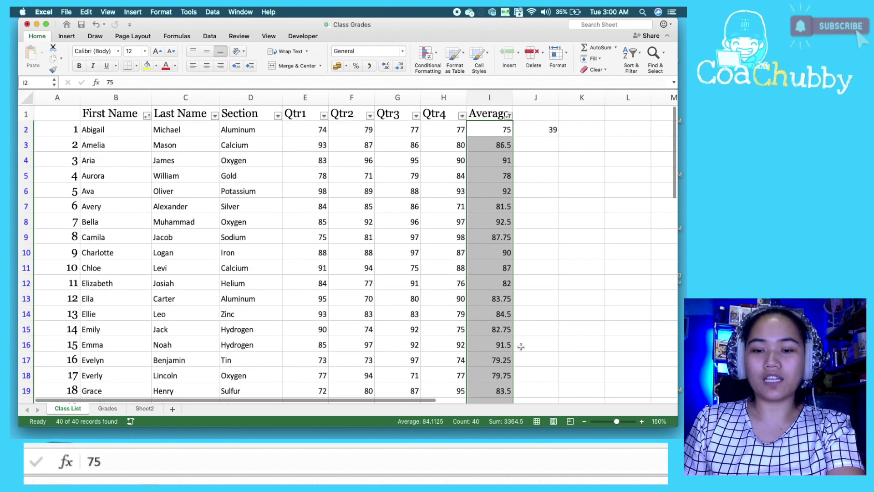
left_click(529, 129)
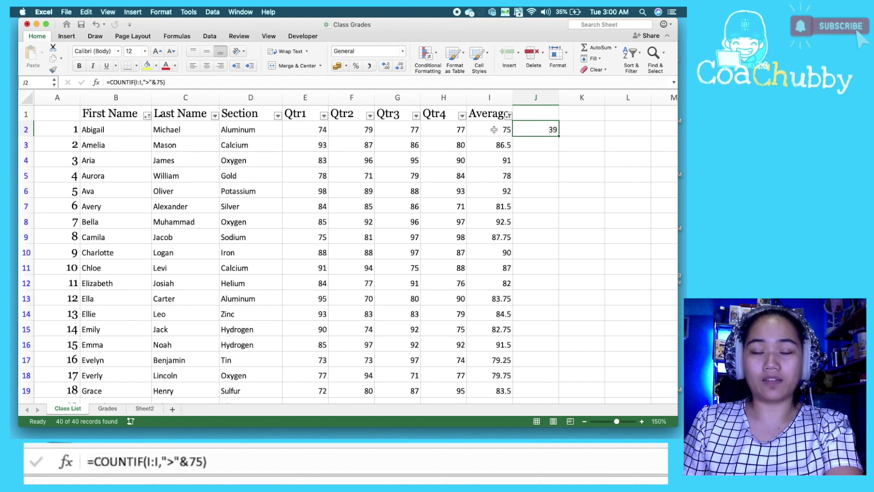
left_click(496, 129)
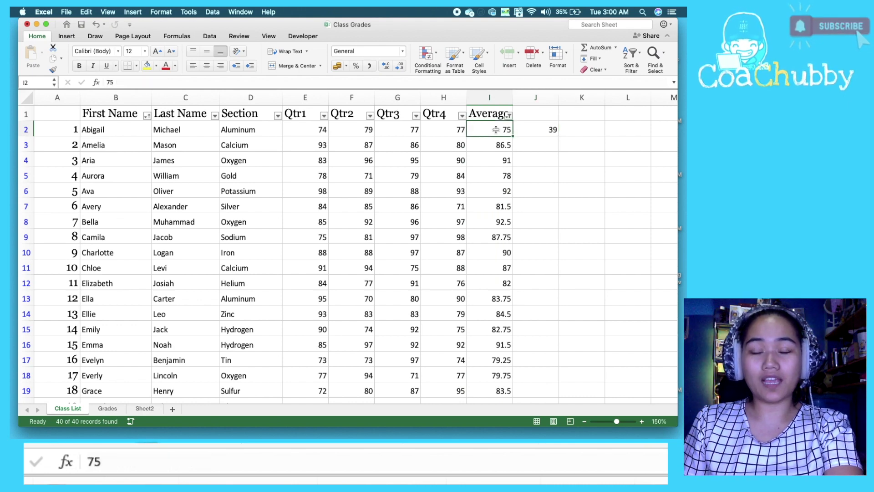
Extend the formula in J2 to =COUNTIF(I:I,">"&75)+COUNTIF(I:I,75) so averages of exactly 75 are counted too
double_click(551, 130)
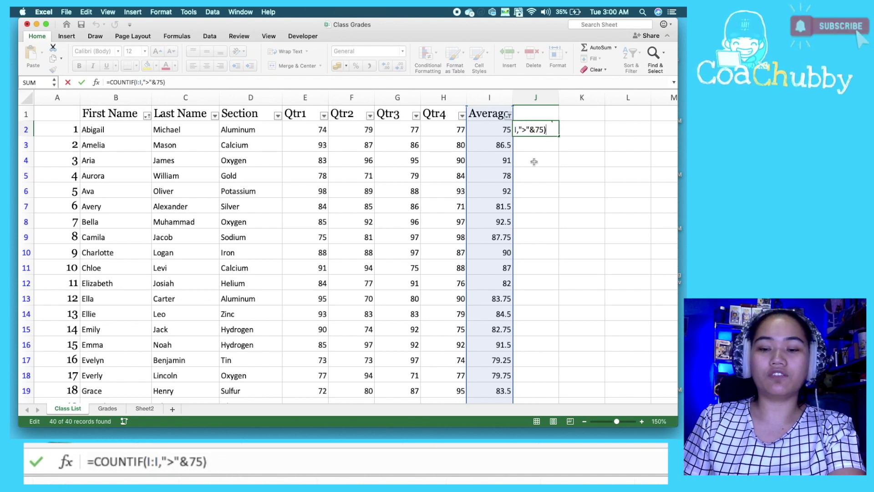
type("+")
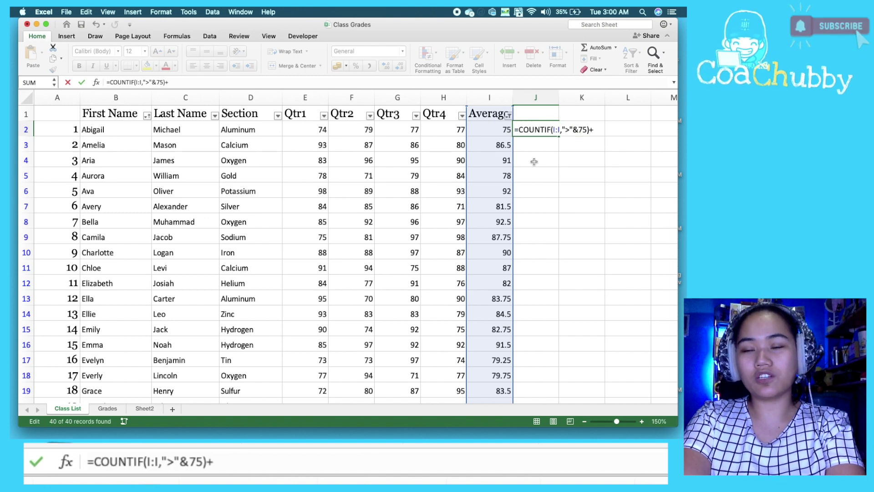
type("countif(")
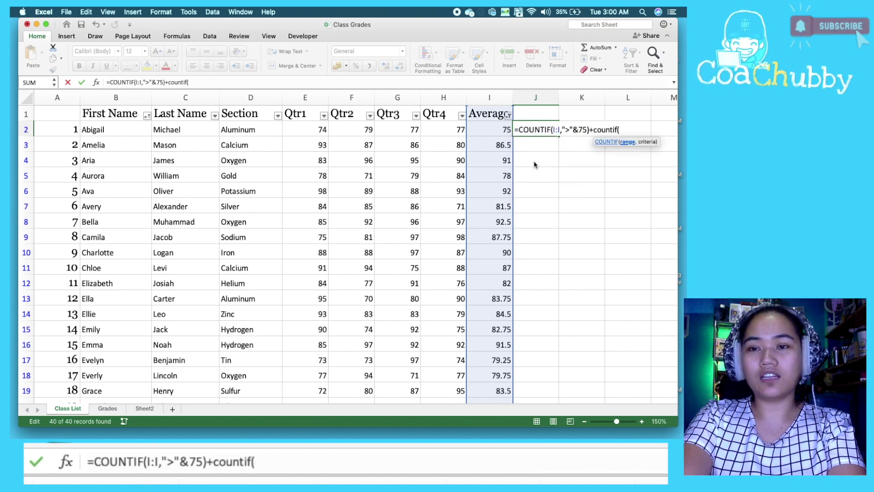
left_click(500, 101)
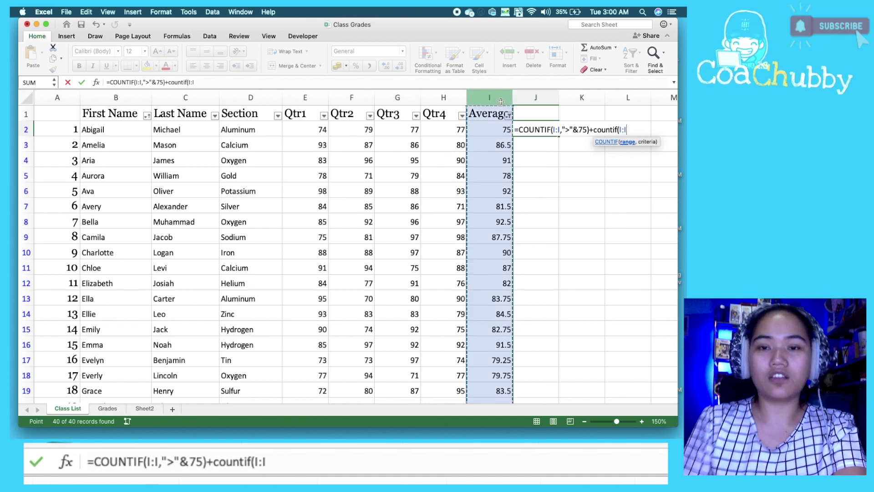
type(",75")
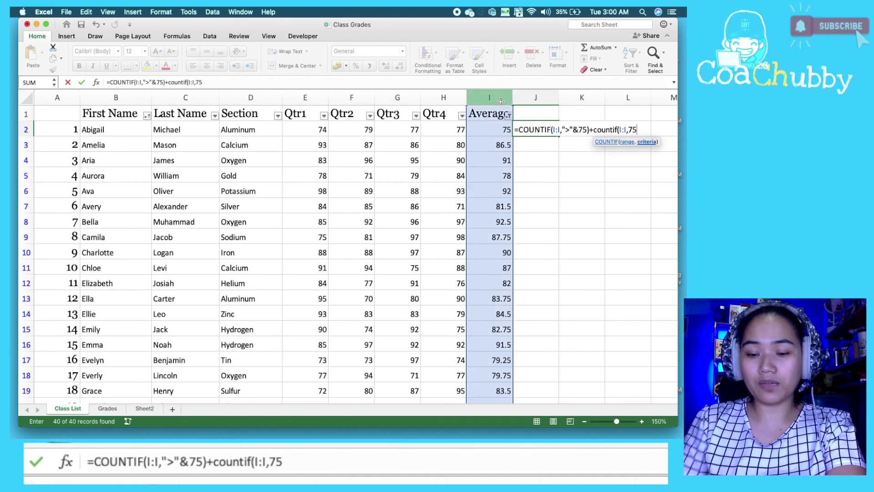
type(")")
key("Return")
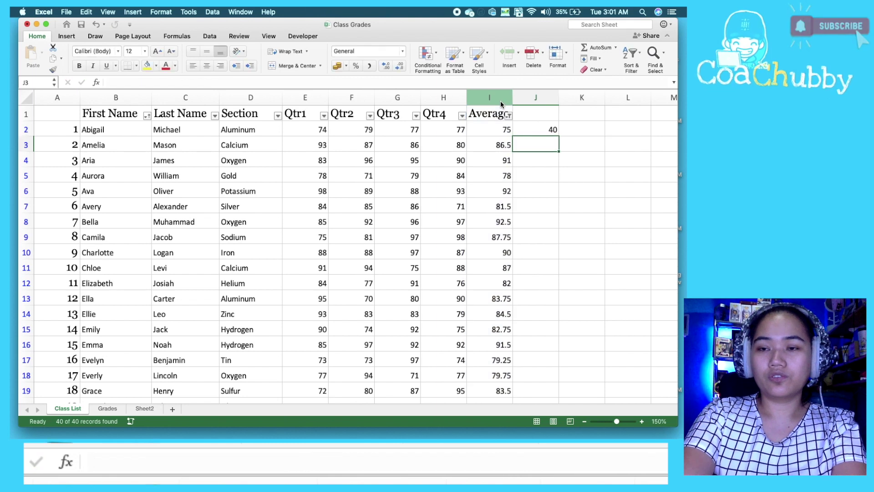
Empty cell J2 and clear the filter on the Average column
left_click(528, 124)
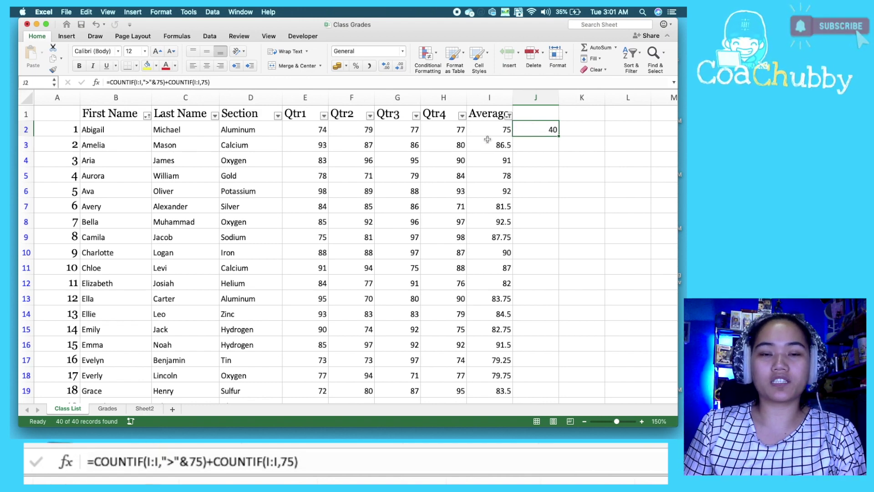
key("super+z")
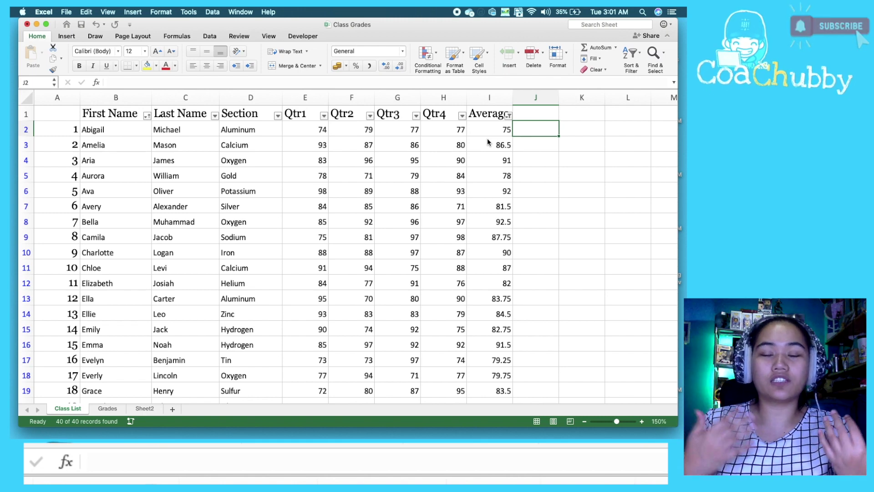
left_click(508, 115)
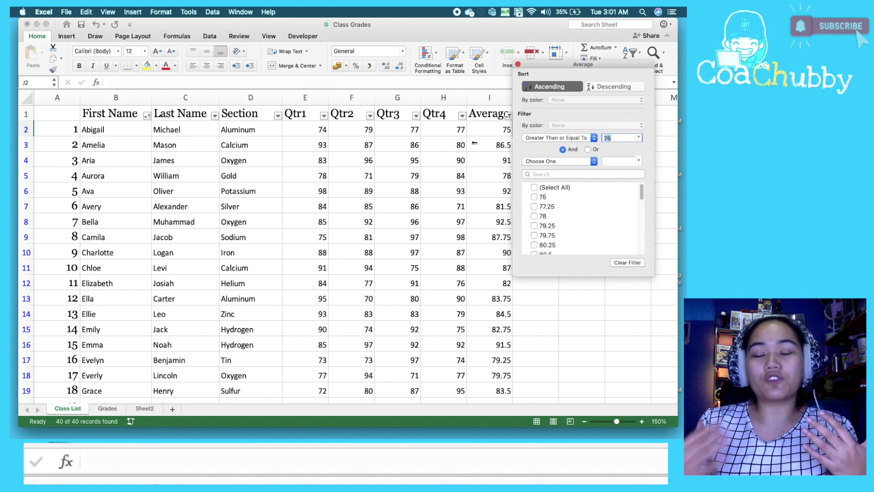
left_click(624, 263)
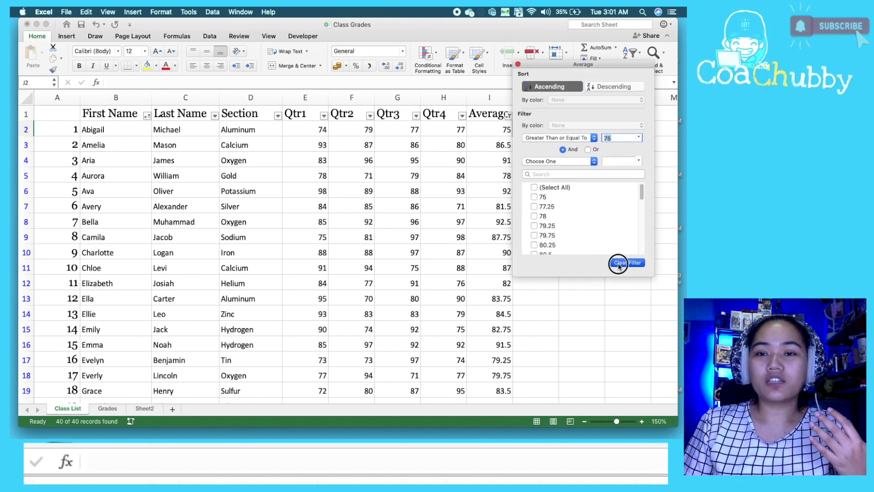
left_click(550, 324)
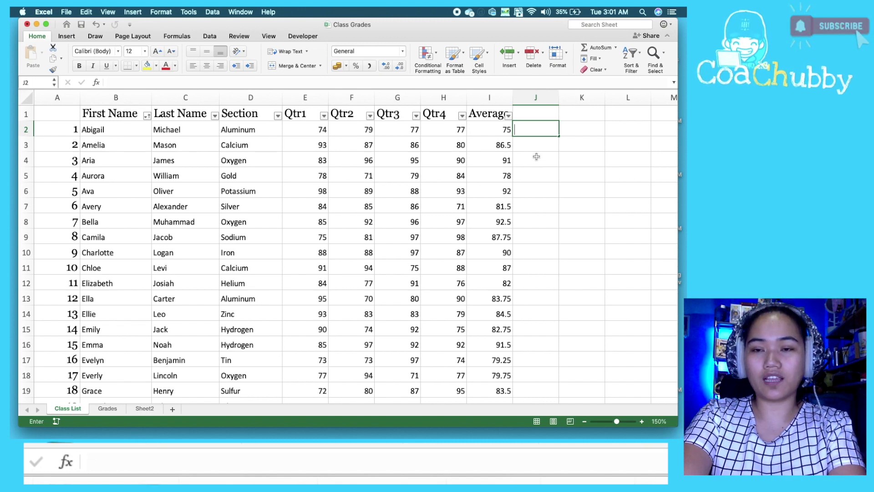
Write =countifs(D:D,"Aluminum",I:I,">"&75) in J2 to count Aluminum students with averages above 75
type("=")
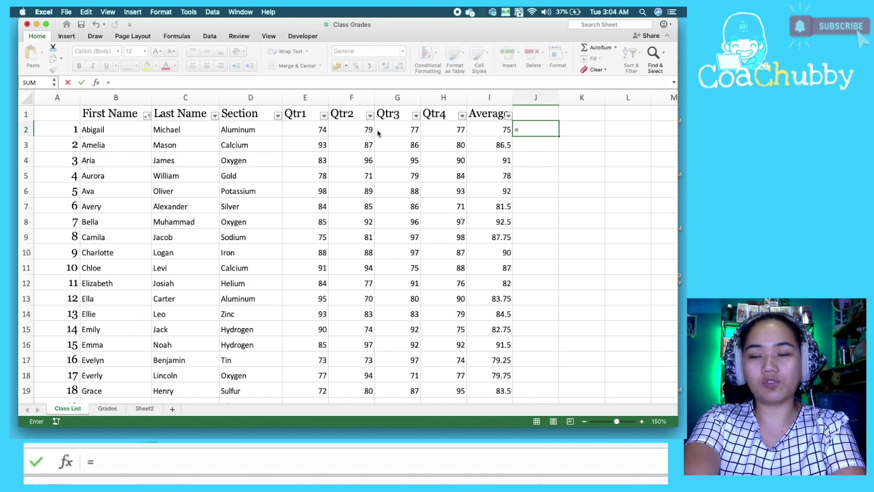
type("countifs(")
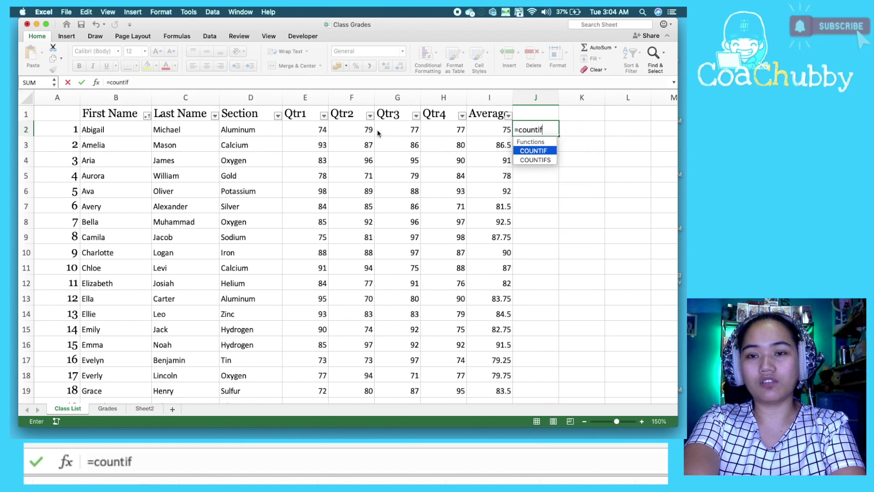
left_click(254, 97)
type(",\"A")
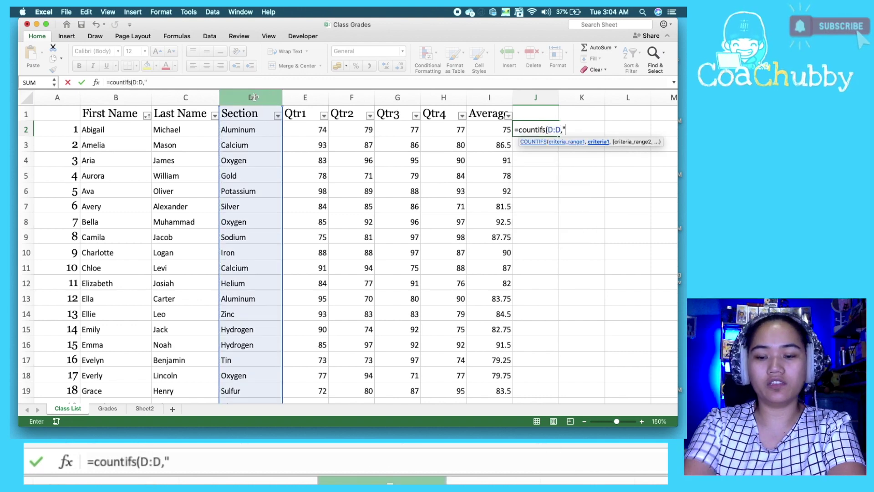
type("luminum")
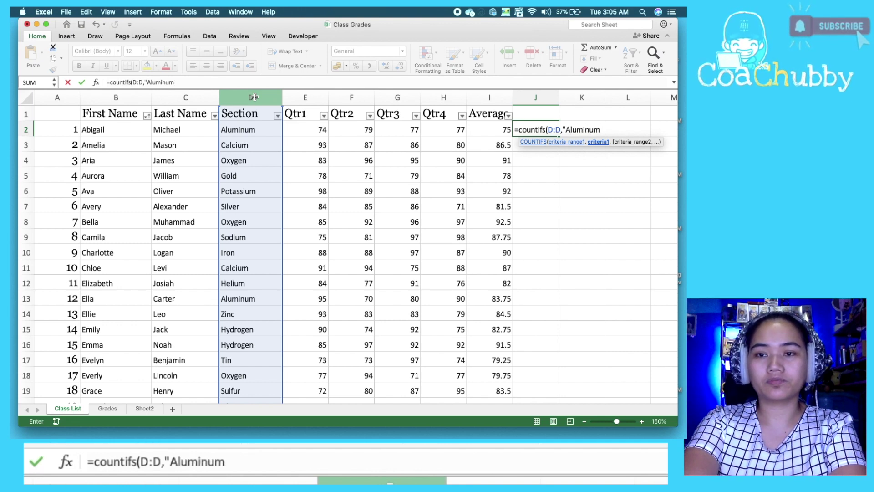
type("\",")
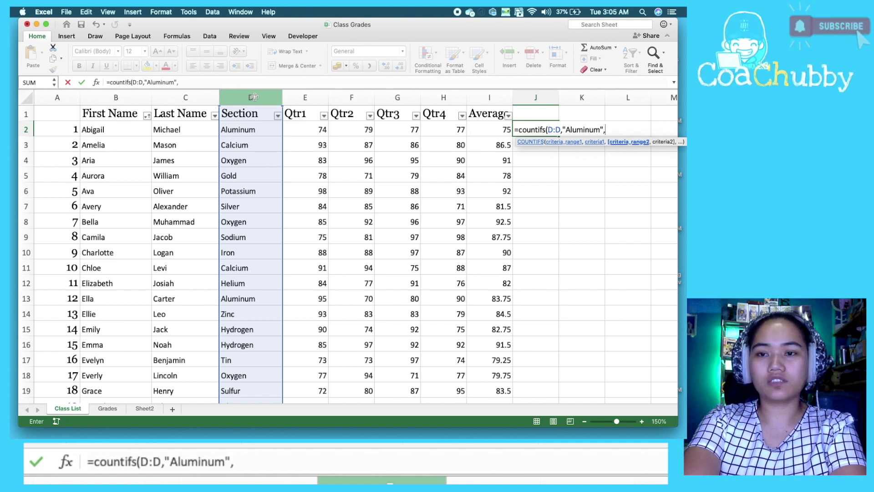
left_click(474, 104)
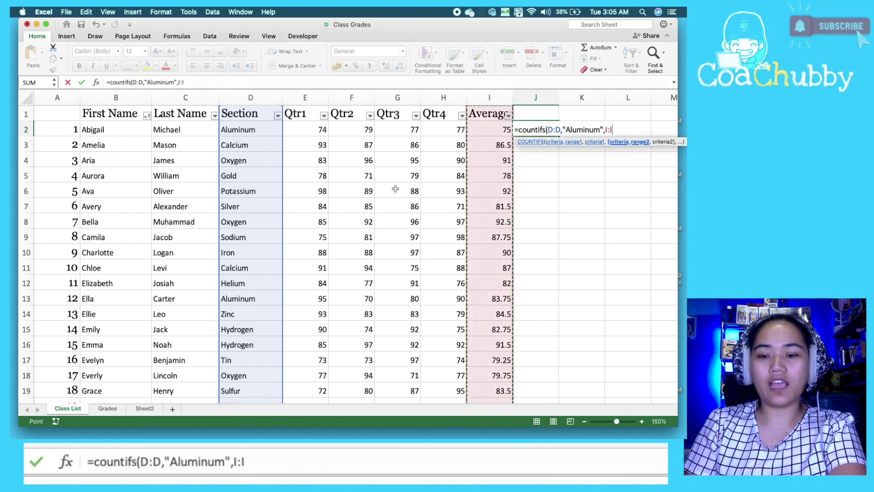
type(",")
type("\">\"")
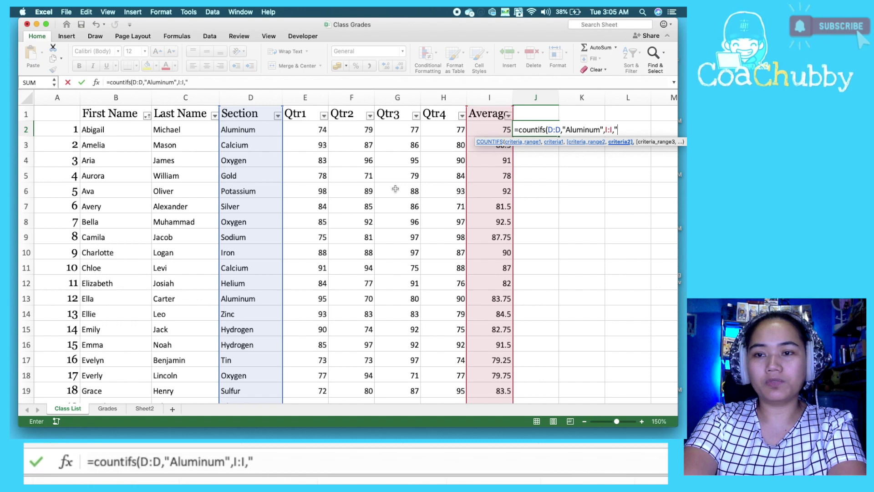
type("&")
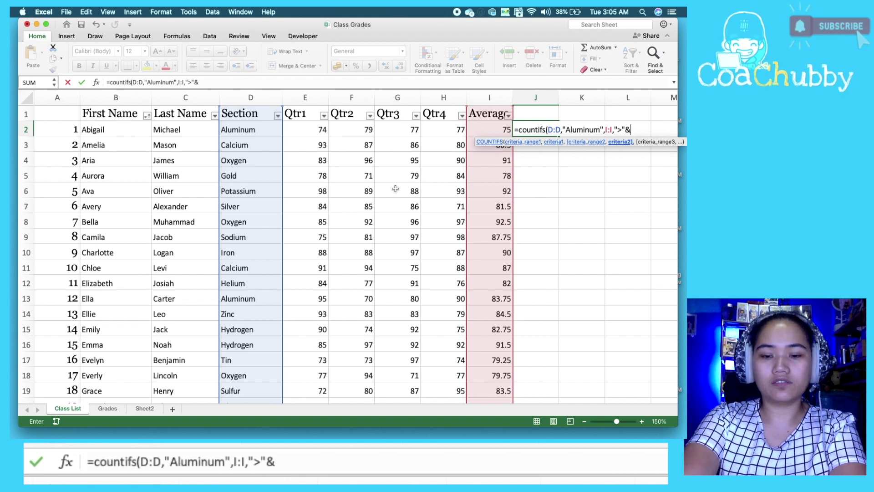
type("75")
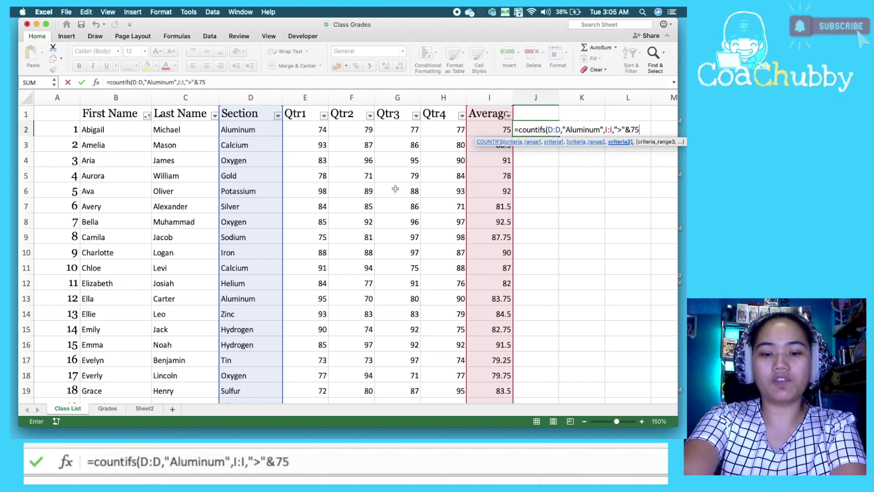
type(")")
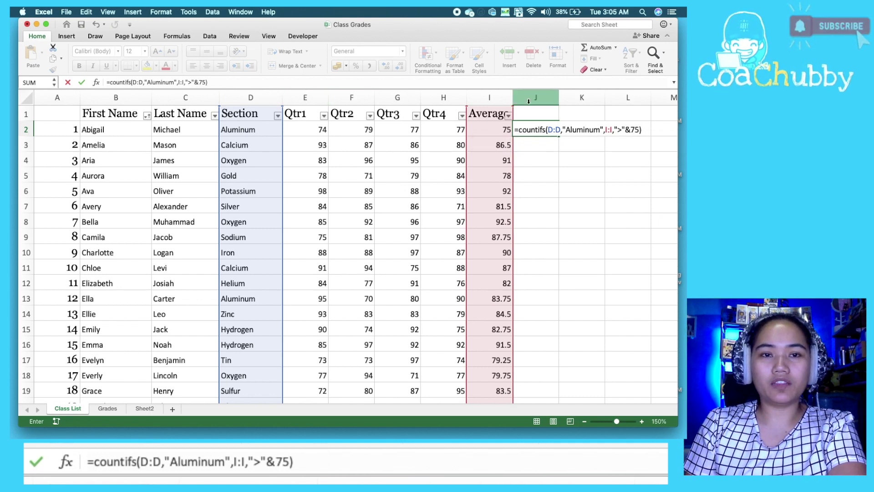
Append a plus sign and a copy of the COUNTIFS expression to the end of the formula in J2
left_click_drag(215, 82, 110, 82)
key("super+c")
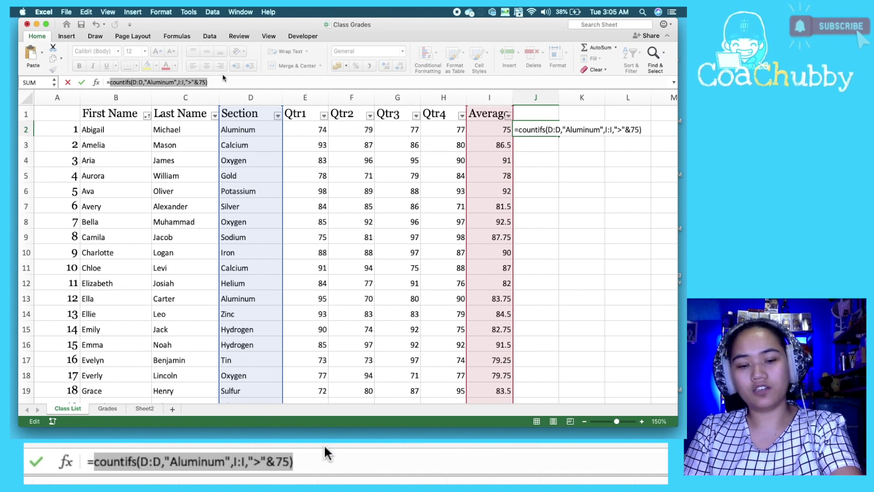
left_click(224, 80)
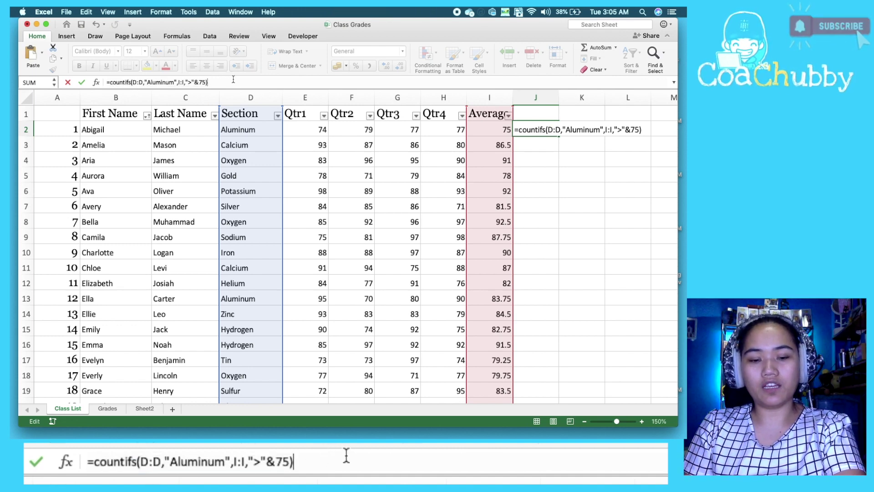
type("+")
key("super+v")
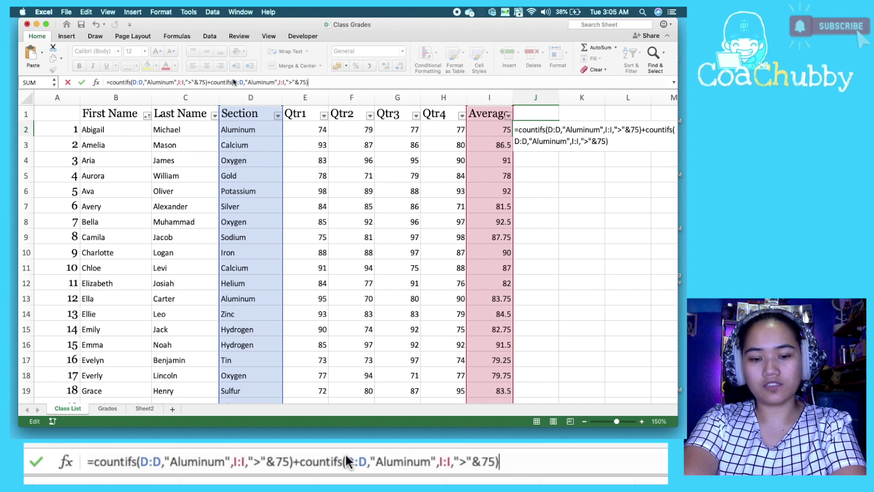
Change the average criterion in the second COUNTIFS of the J2 formula to exactly 75
left_click(295, 84)
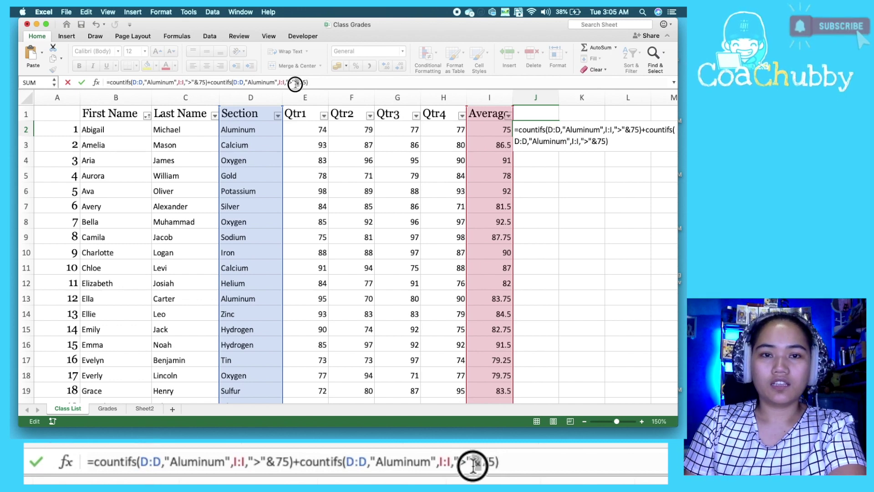
left_click_drag(295, 83, 288, 83)
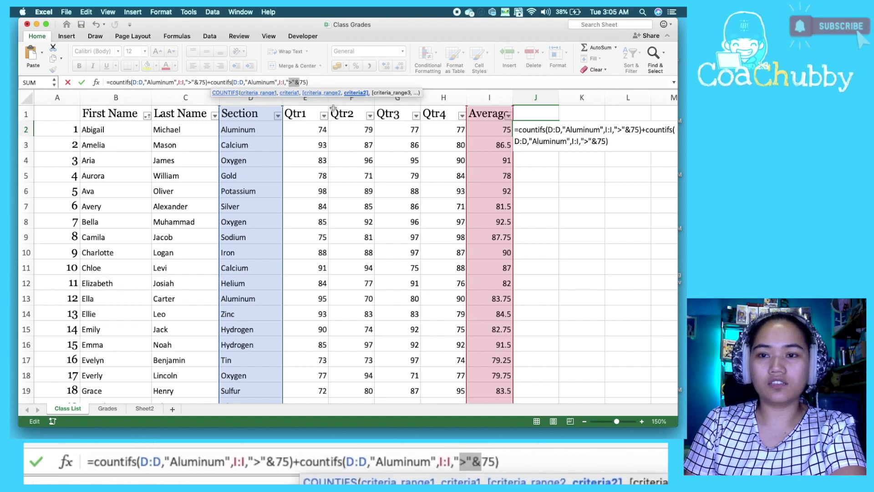
key("BackSpace")
key("BackSpace")
key("Delete")
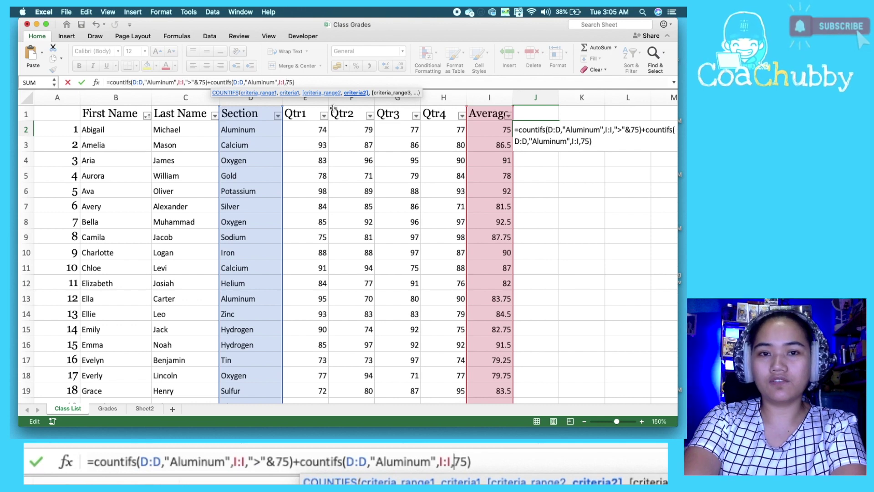
Commit the combined COUNTIFS formula in J2 and filter the Section column to show only Aluminum
key("Return")
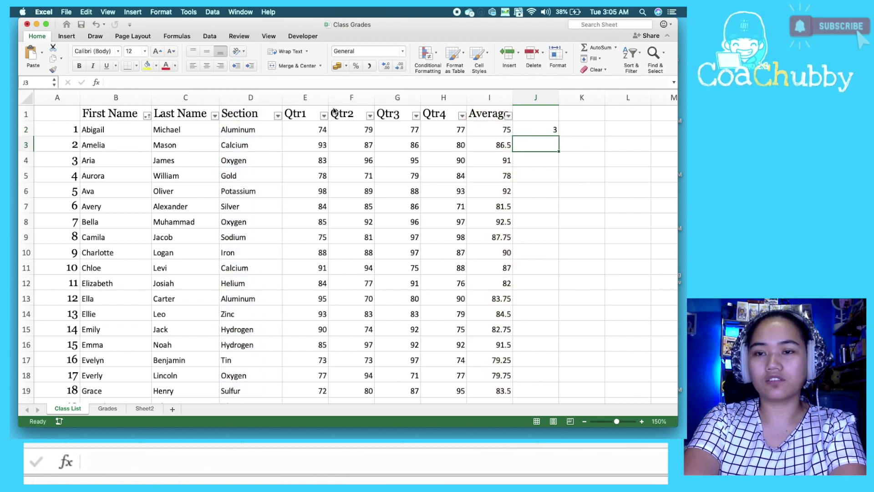
left_click(549, 130)
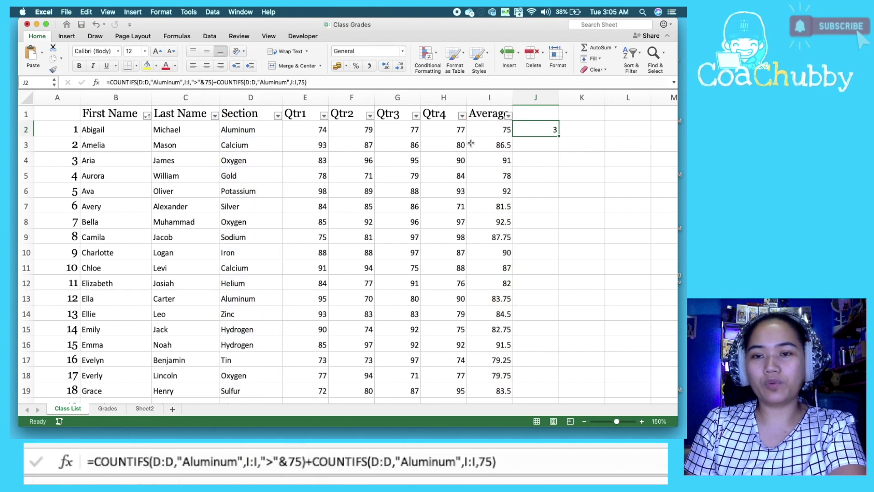
left_click(278, 116)
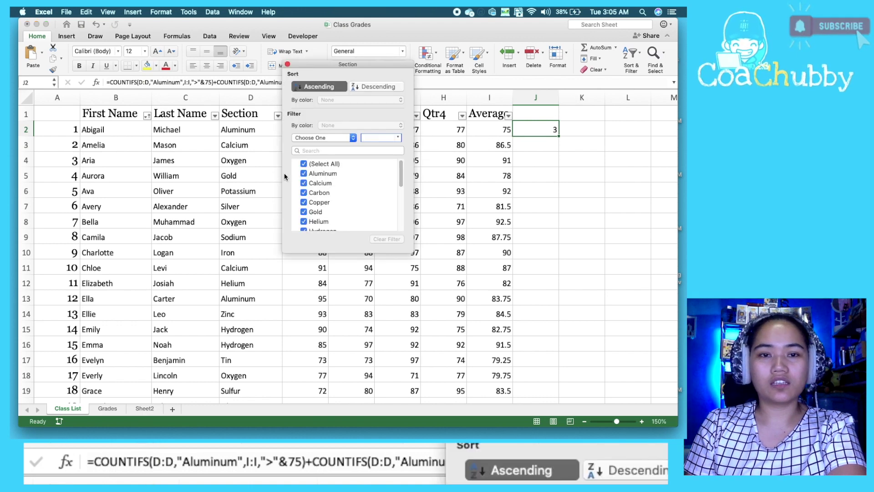
left_click(311, 164)
left_click(313, 174)
left_click(453, 220)
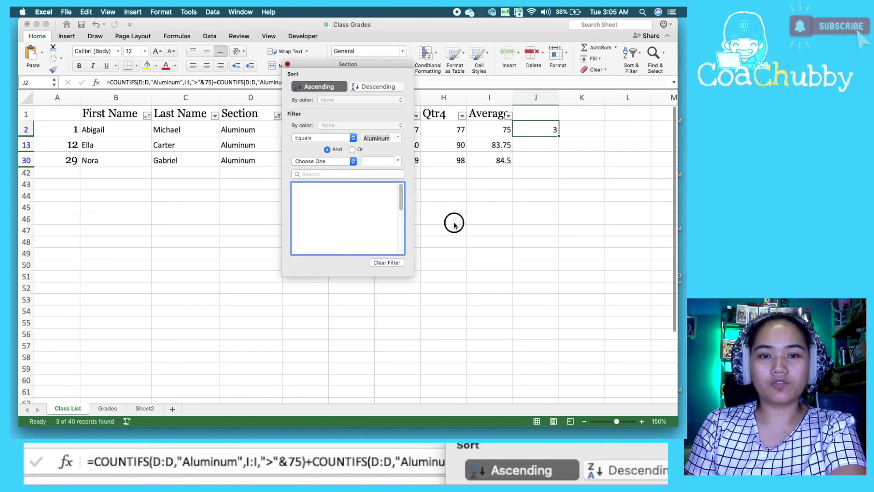
Compare the filtered Aluminum students' averages with the count in J2, and open the J2 formula to review its criteria
left_click_drag(494, 130, 499, 154)
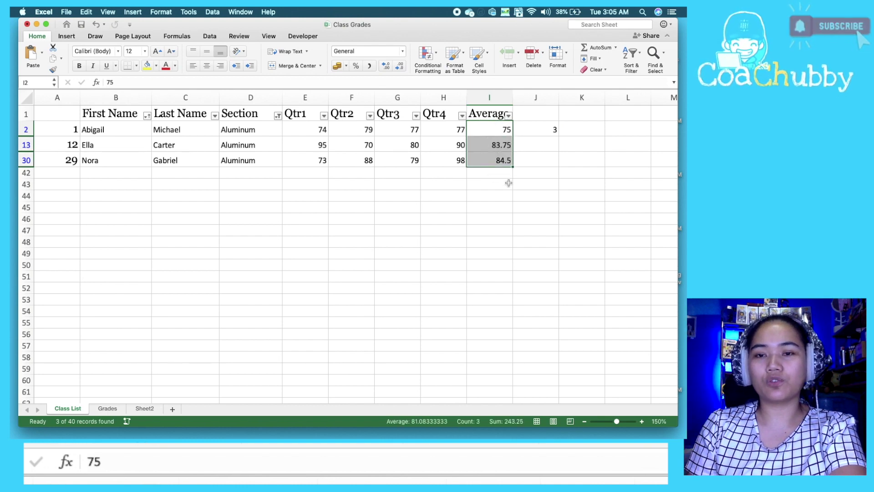
left_click(532, 129)
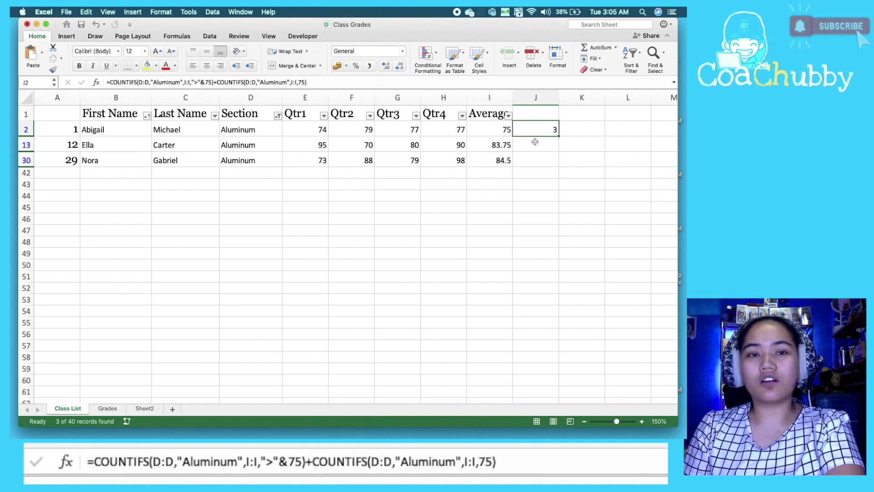
left_click(278, 116)
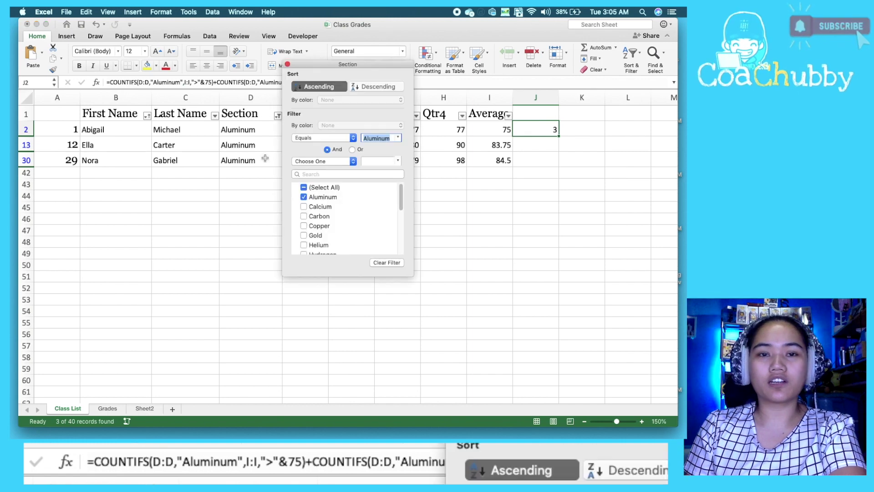
left_click(480, 205)
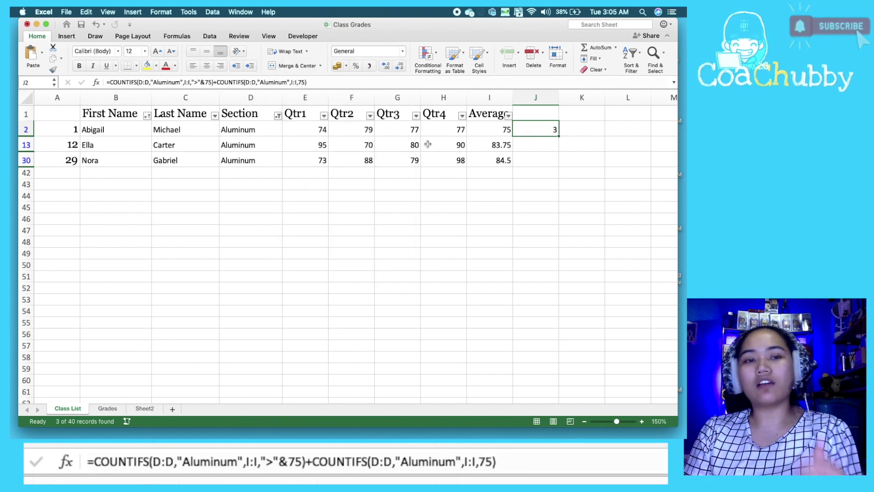
double_click(549, 130)
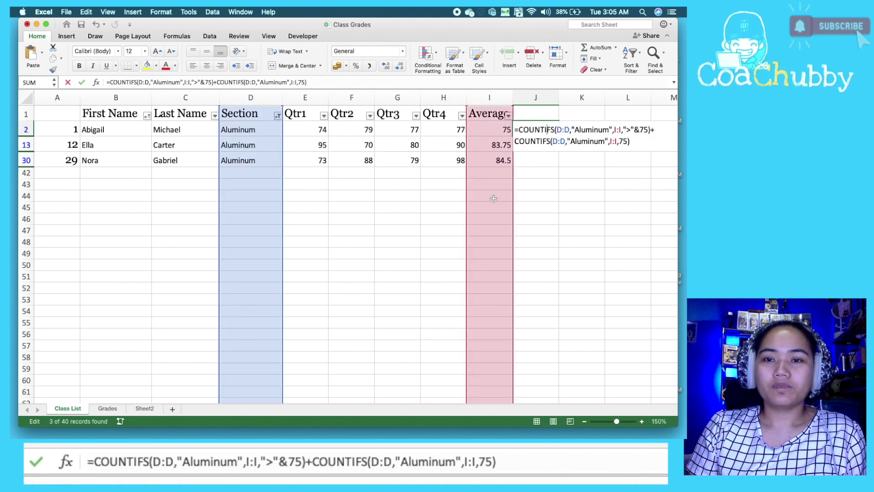